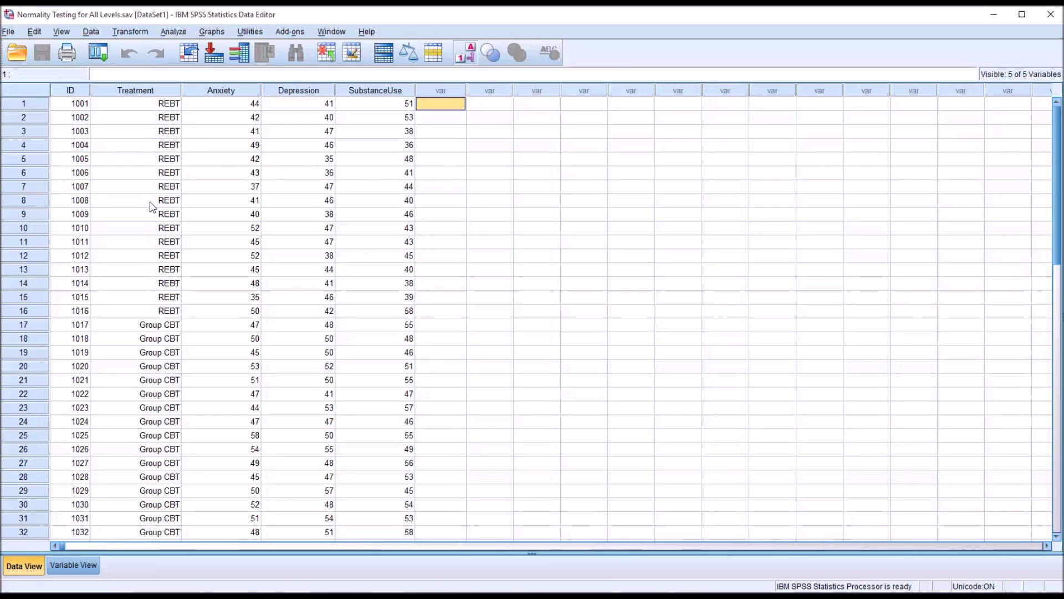
Select the Anxiety, Depression, SubstanceUse and Treatment columns in the Data View
click(227, 94)
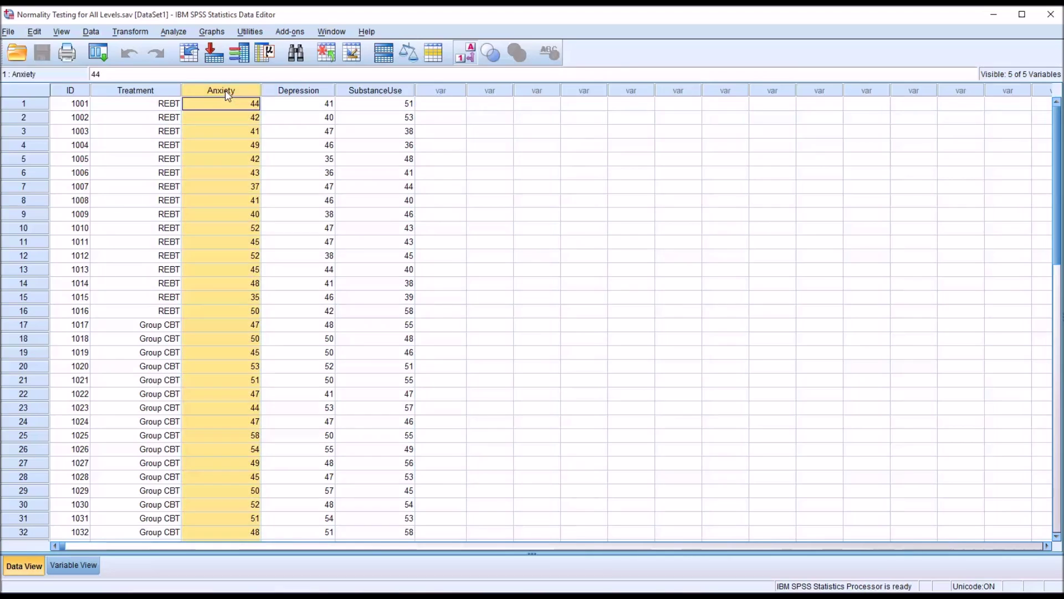
click(286, 96)
click(367, 95)
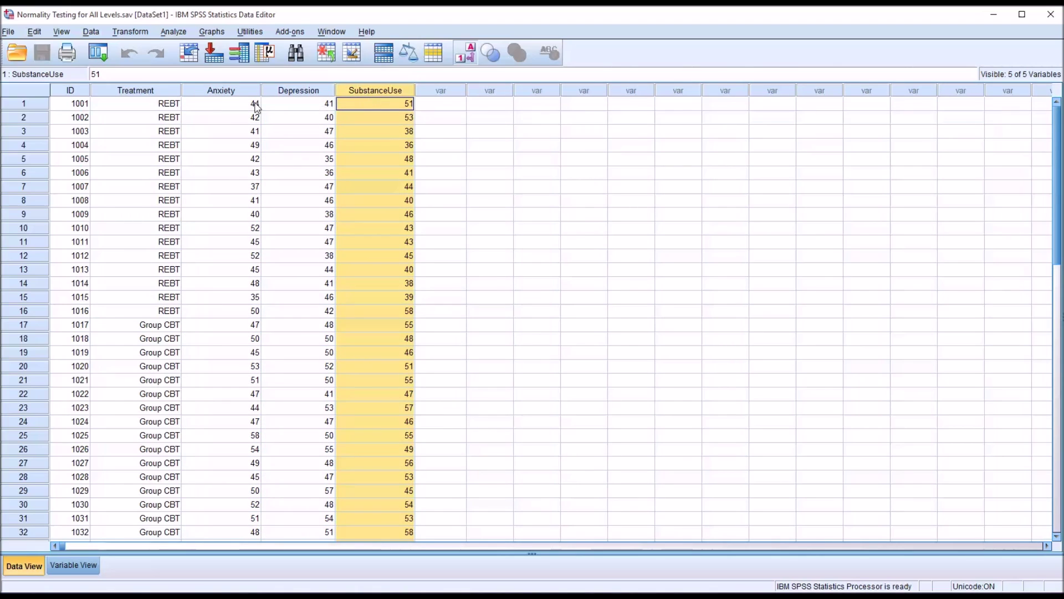
click(230, 95)
click(295, 96)
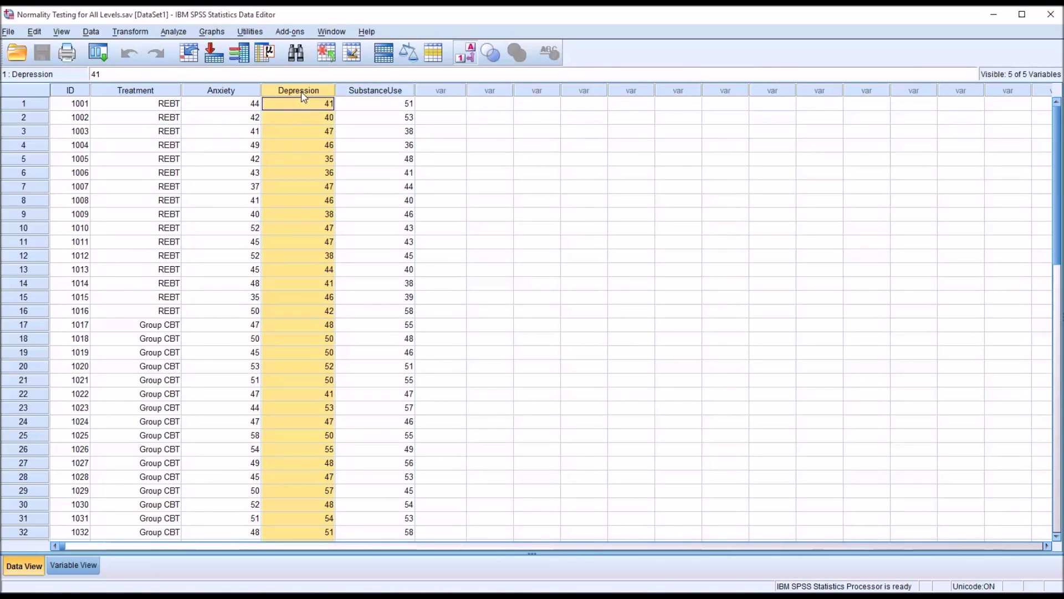
click(372, 95)
click(140, 94)
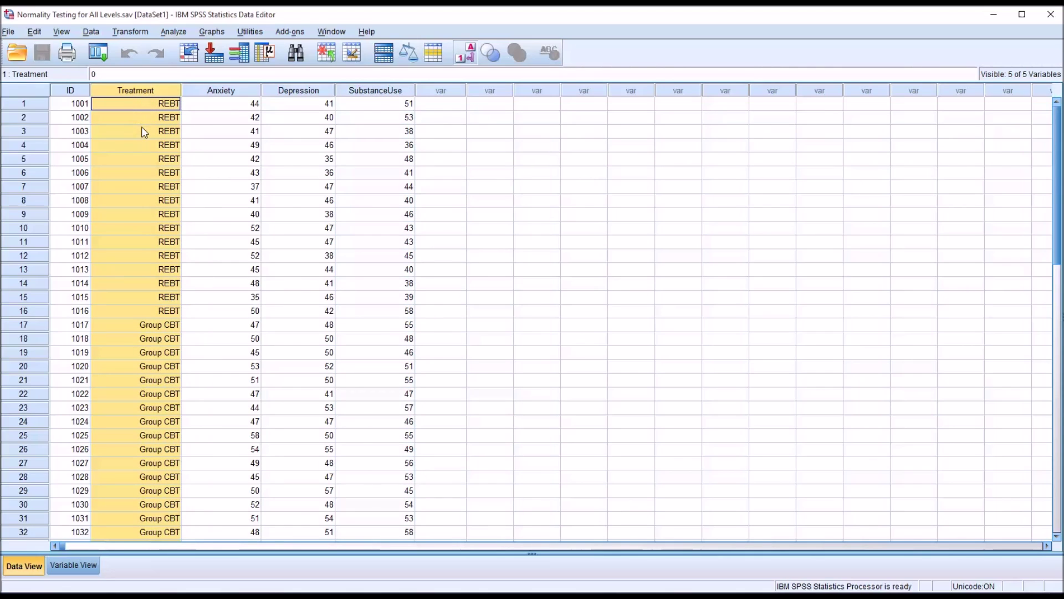
Toggle Treatment between its numeric codes and the REBT / Group CBT value labels
click(466, 53)
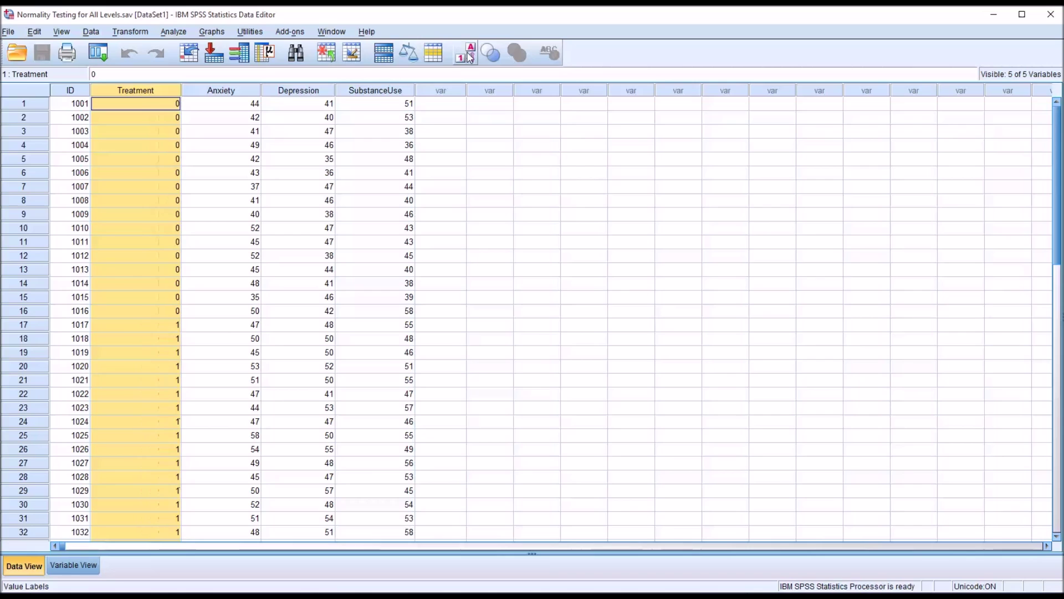
drag(1055, 167, 1055, 139)
click(465, 54)
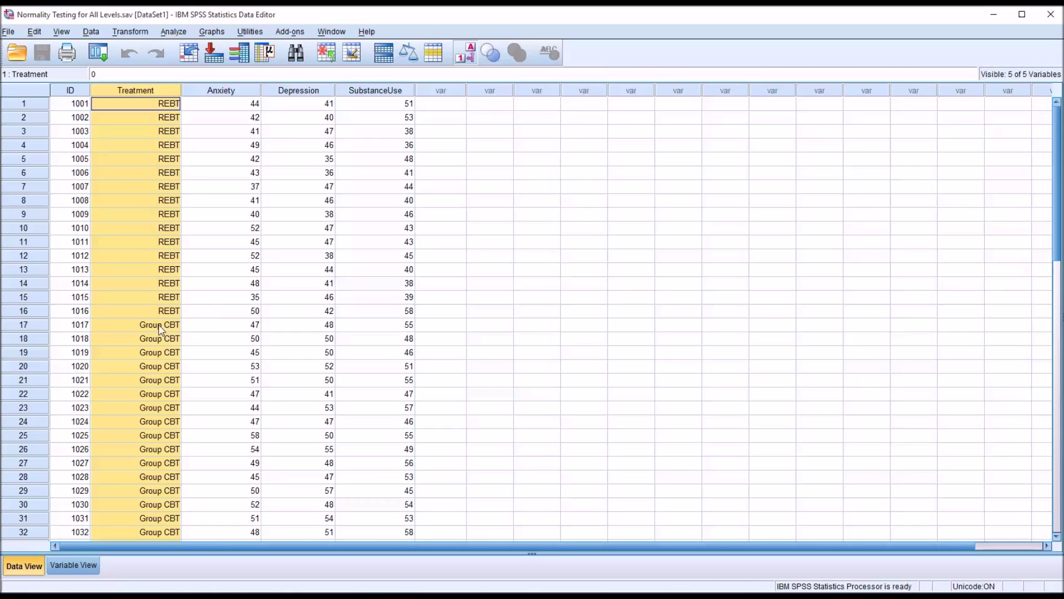
drag(1056, 266, 1048, 206)
Reselect the Anxiety, Depression and SubstanceUse columns
click(432, 107)
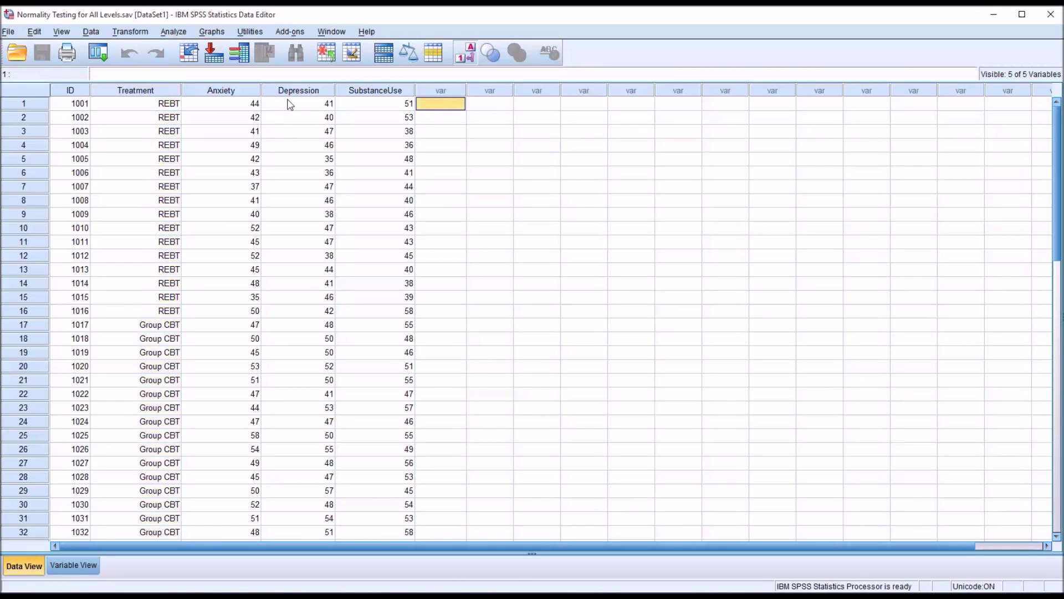
click(241, 93)
click(285, 92)
click(353, 93)
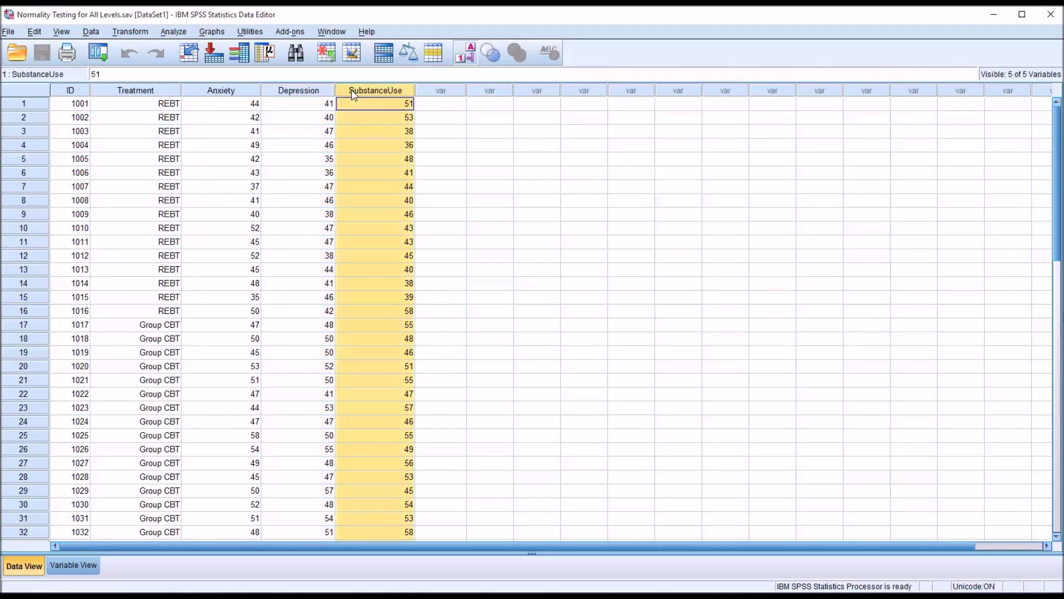
click(235, 94)
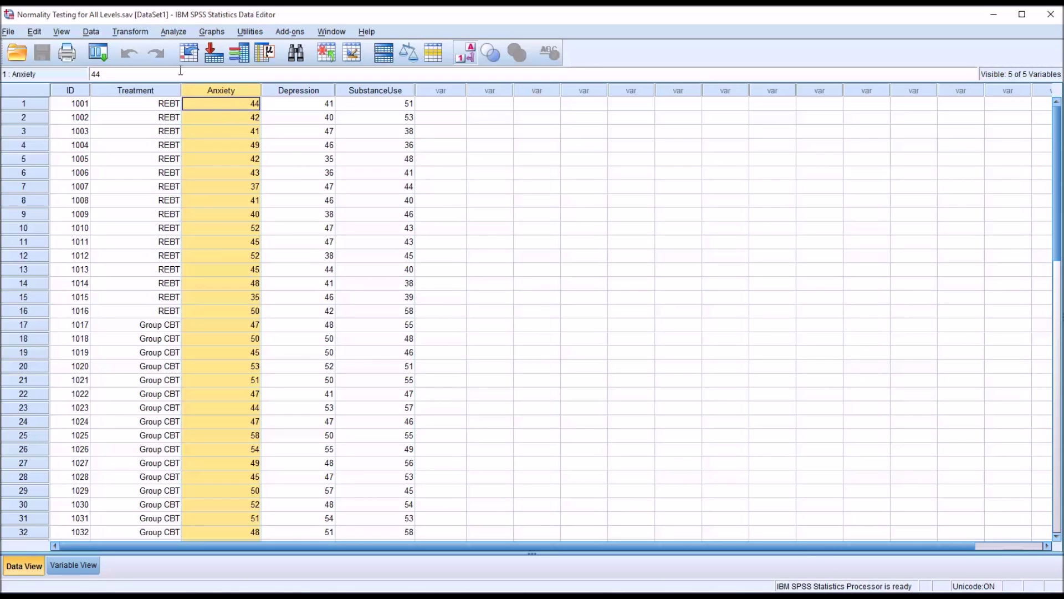
Set up Explore with Anxiety, Depression and SubstanceUse in the Dependent List
click(174, 33)
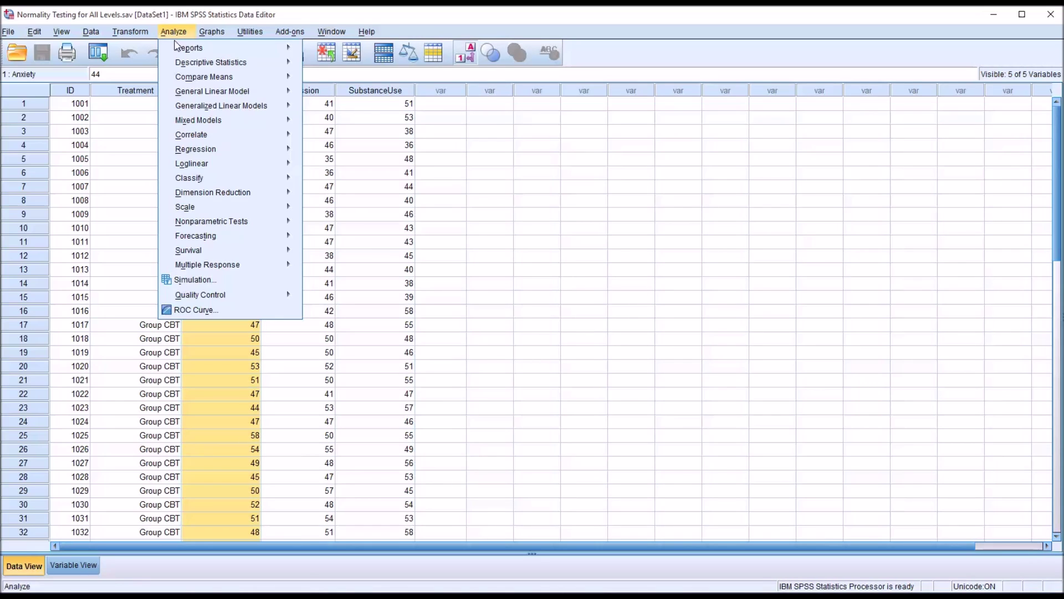
mouse_move(209, 67)
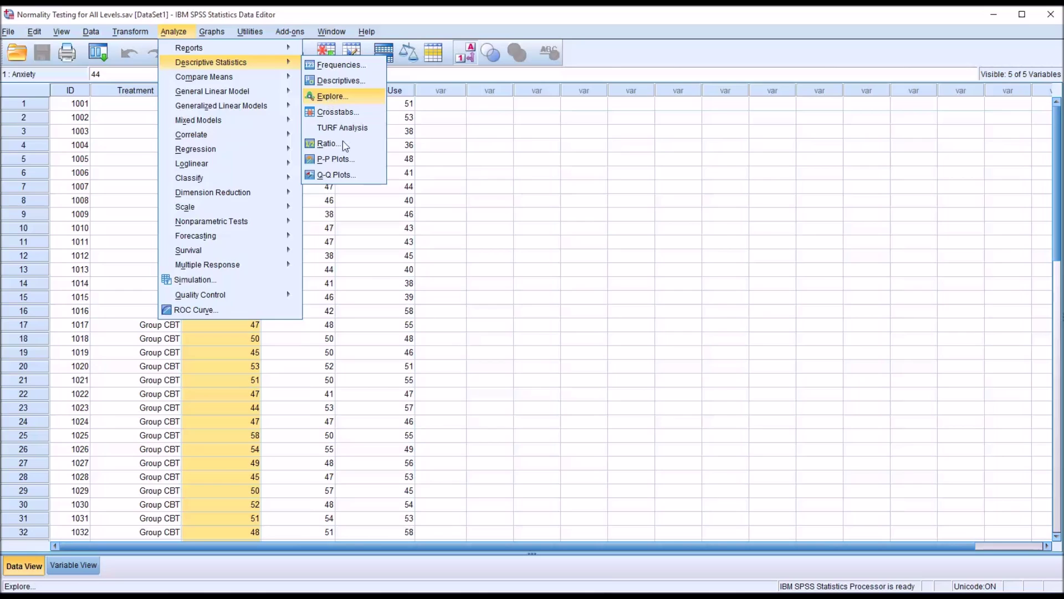
click(332, 96)
click(395, 275)
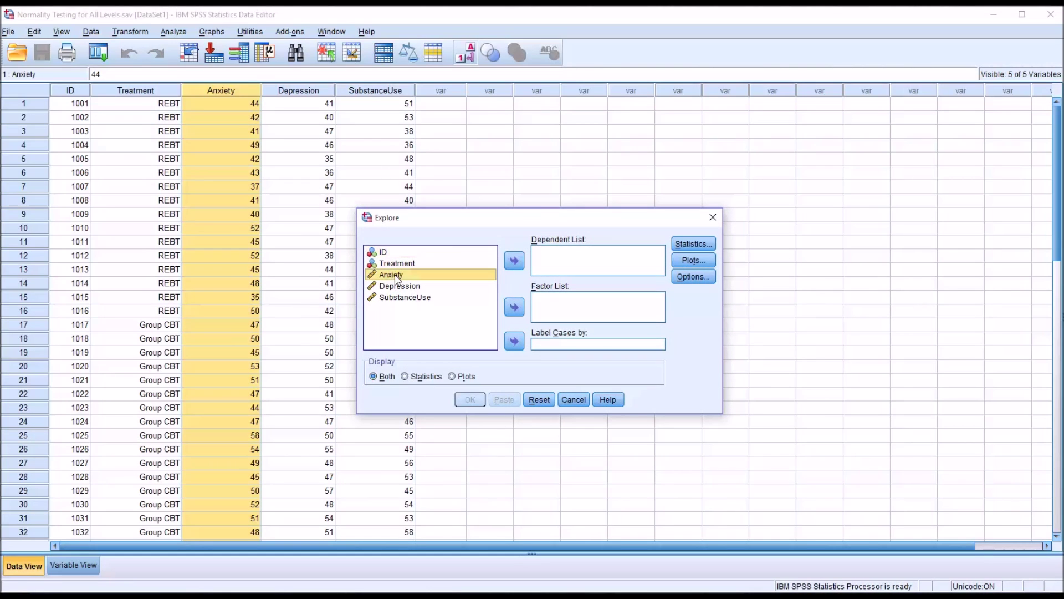
shift+click(393, 298)
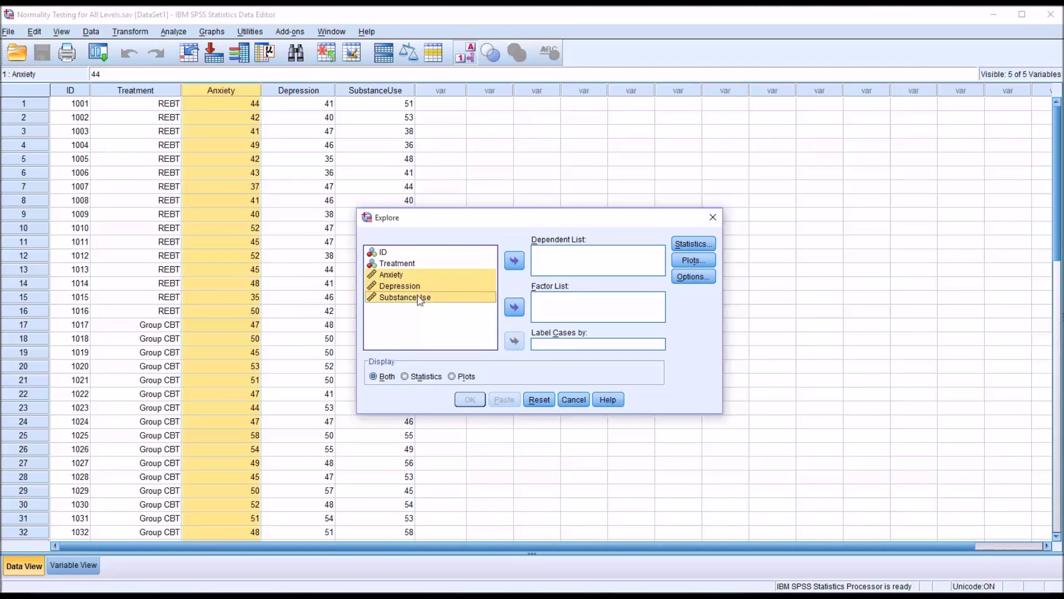
click(514, 260)
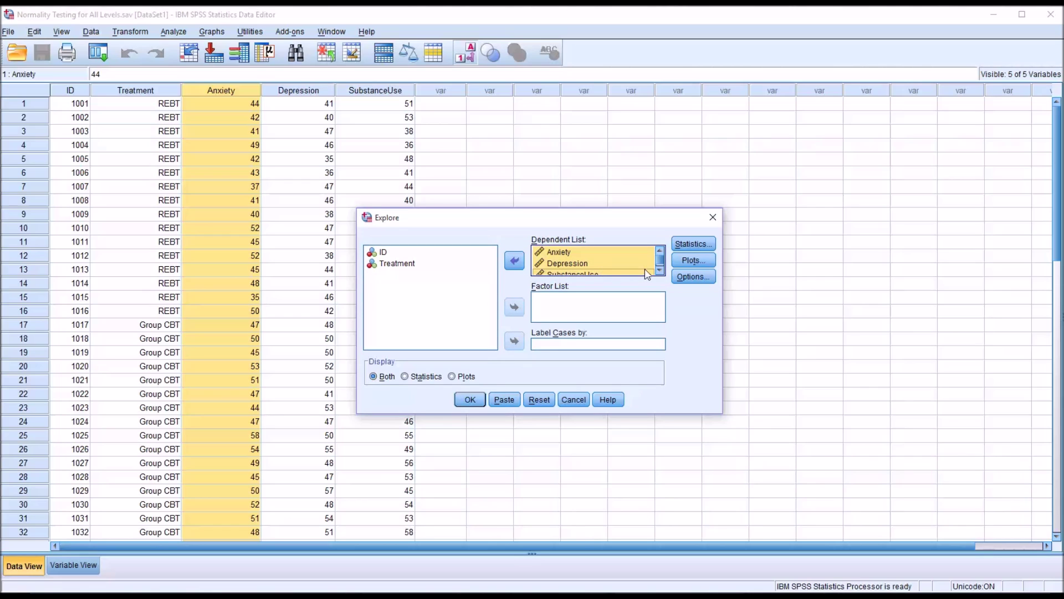
In Explore Plots, turn off Stem-and-leaf, enable Normality plots with tests, and run
click(690, 262)
click(598, 251)
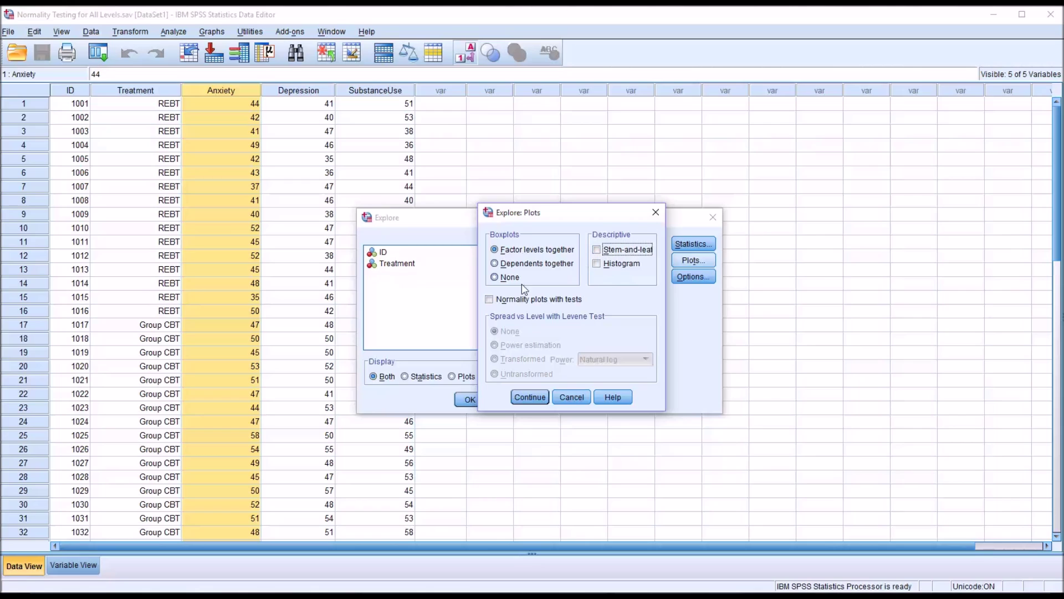
click(502, 299)
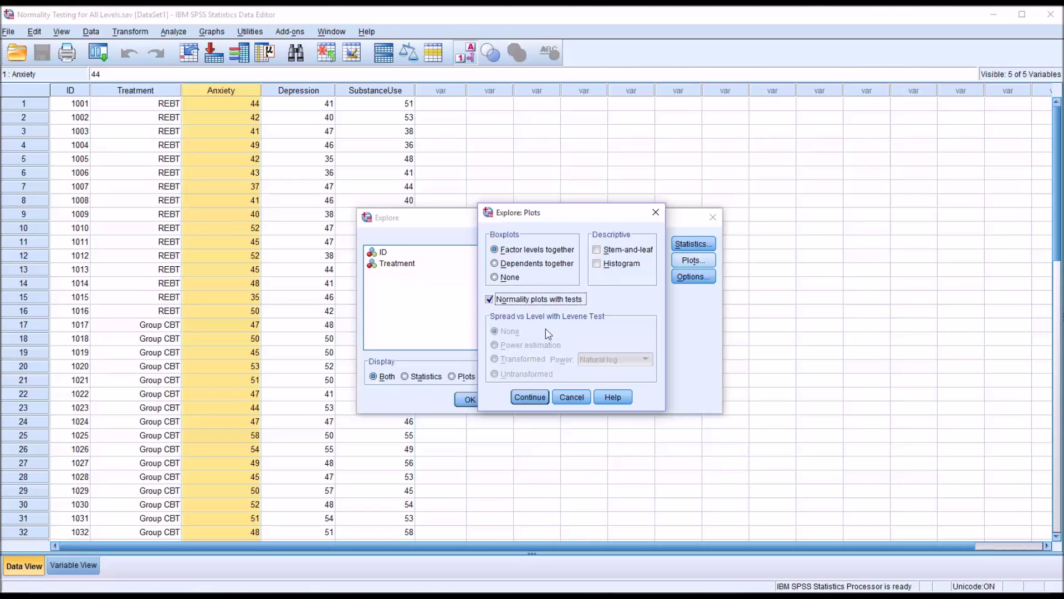
click(531, 397)
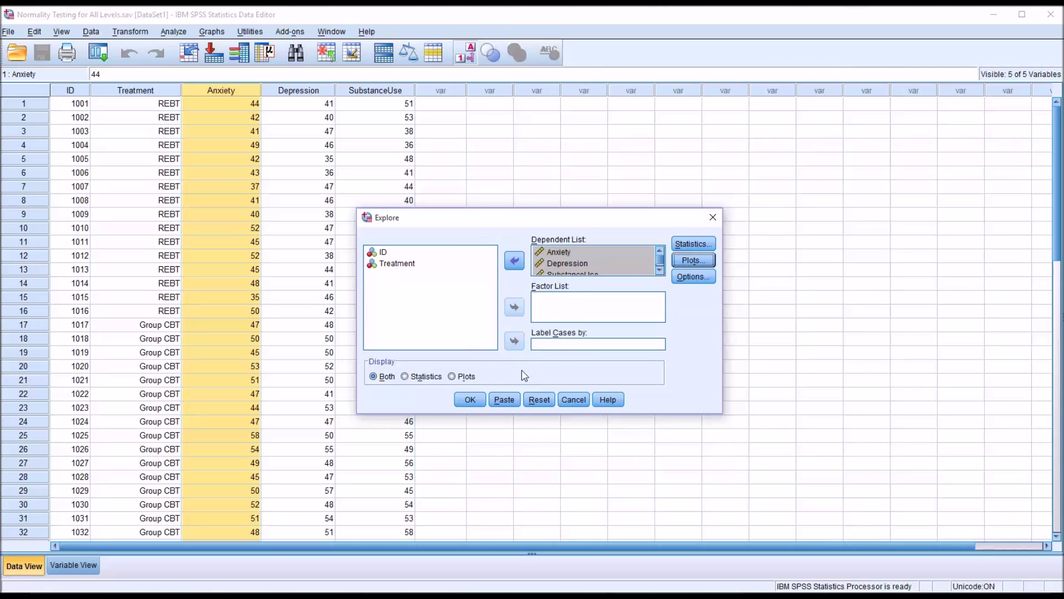
click(470, 400)
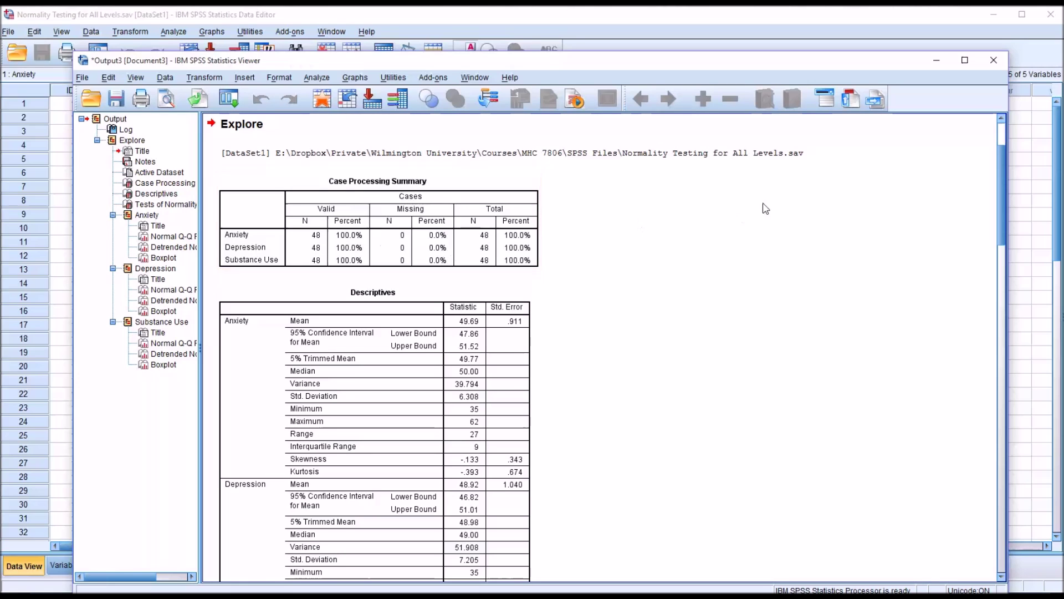
Scroll down to the Tests of Normality table (Shapiro-Wilk .912, .193, .073)
drag(1004, 214, 994, 310)
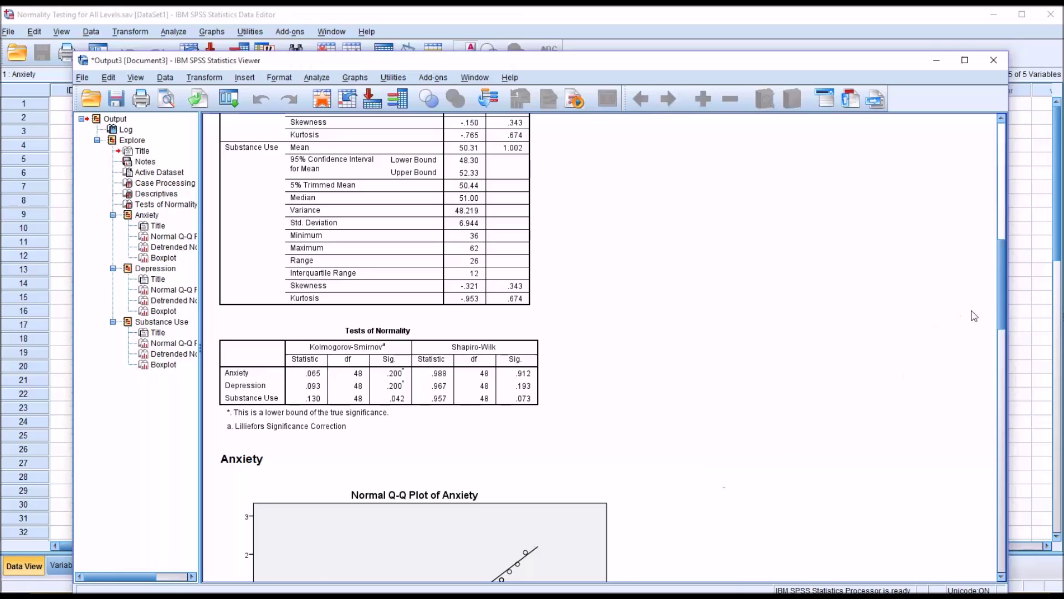
drag(1000, 301, 997, 344)
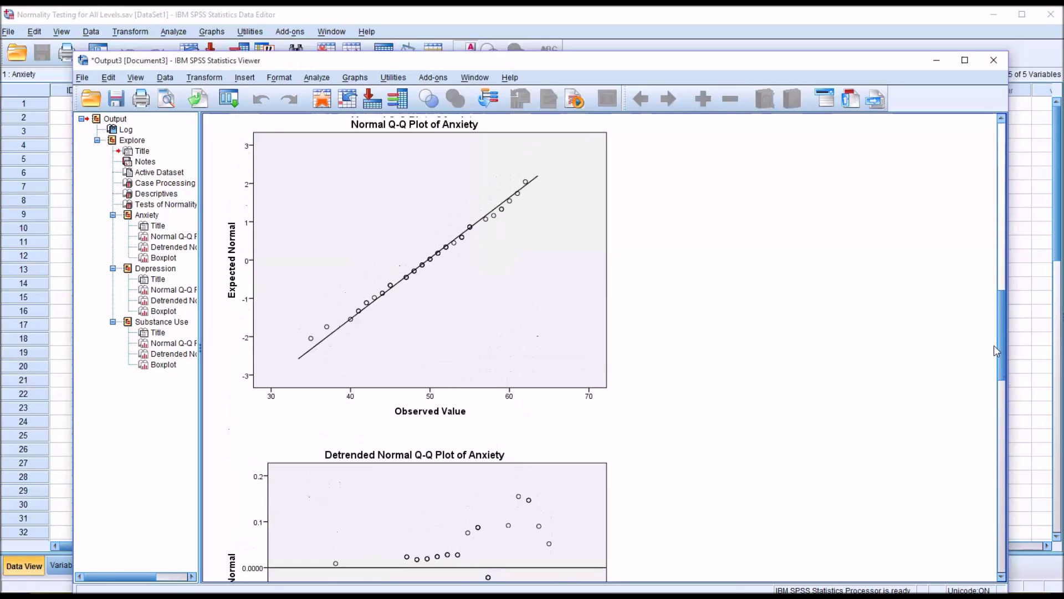
Select the Normal Q-Q plots of Anxiety, Depression and Substance Use in turn
click(461, 313)
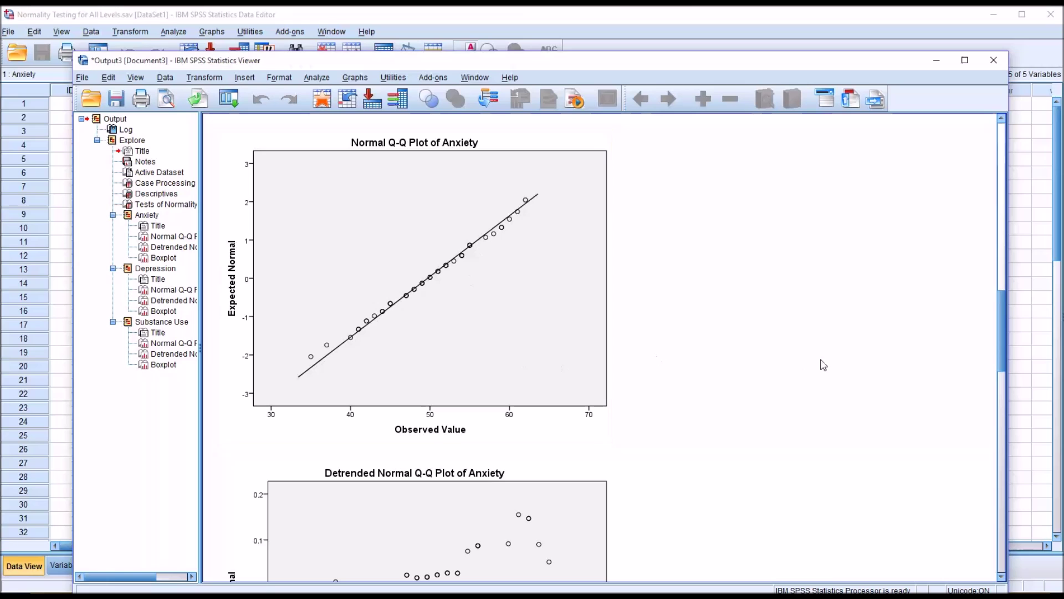
drag(1002, 331, 900, 409)
click(395, 371)
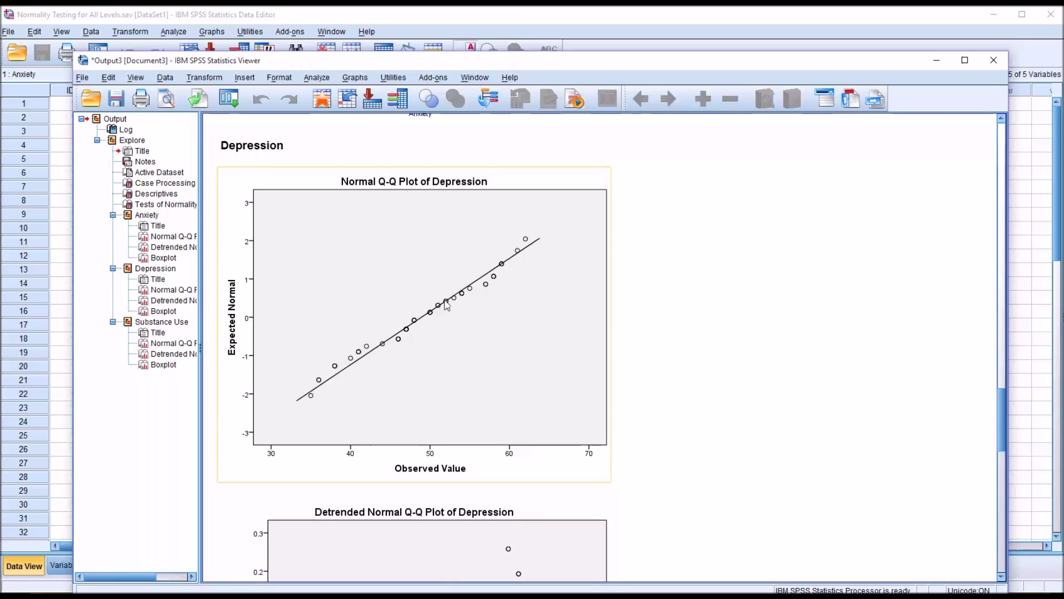
click(810, 382)
drag(999, 410, 995, 475)
click(531, 185)
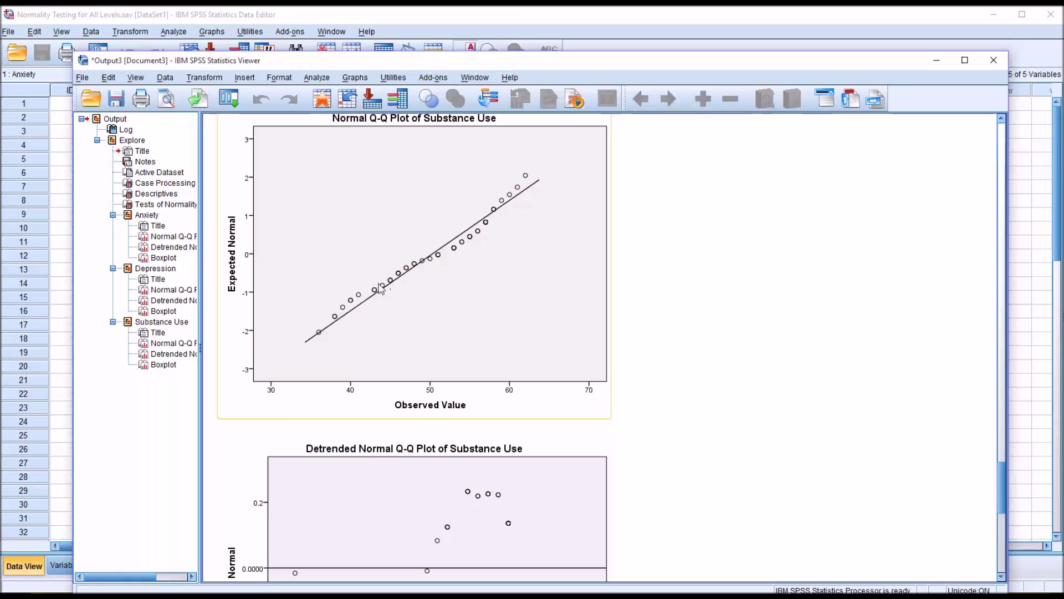
click(697, 408)
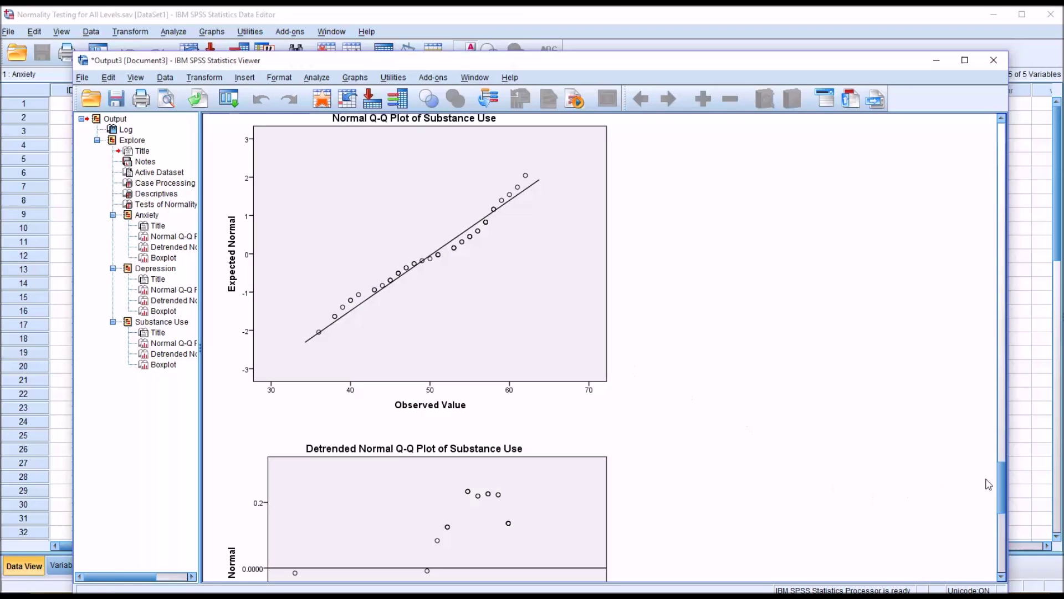
Scroll back up to the Tests of Normality table (Kolmogorov-Smirnov .200, .200, .042)
drag(1002, 478, 983, 249)
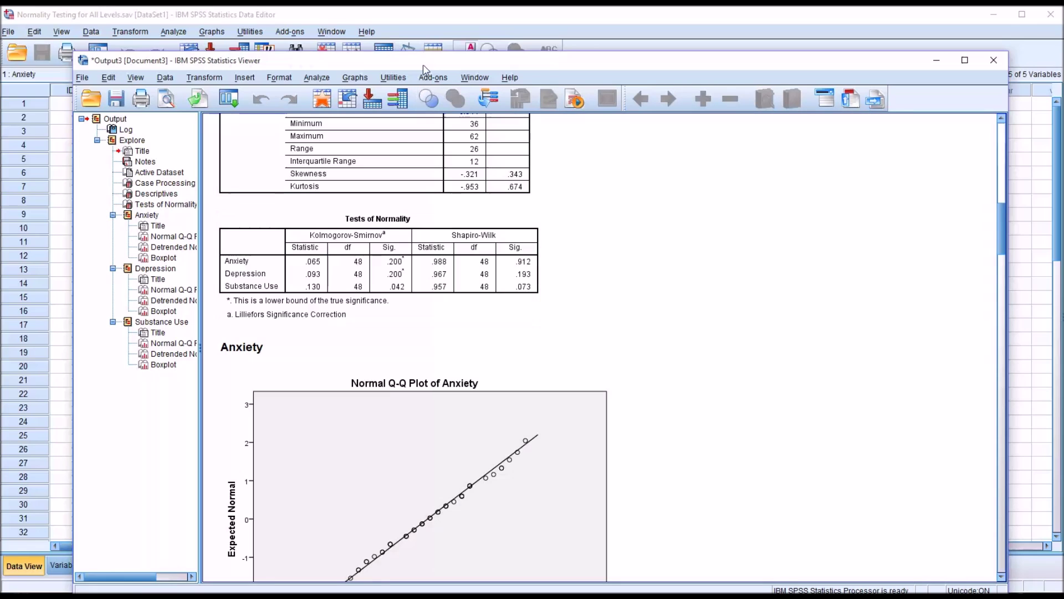
In the Data Editor, browse the scores and Treatment values from row 1 to row 17's Group CBT case
click(432, 22)
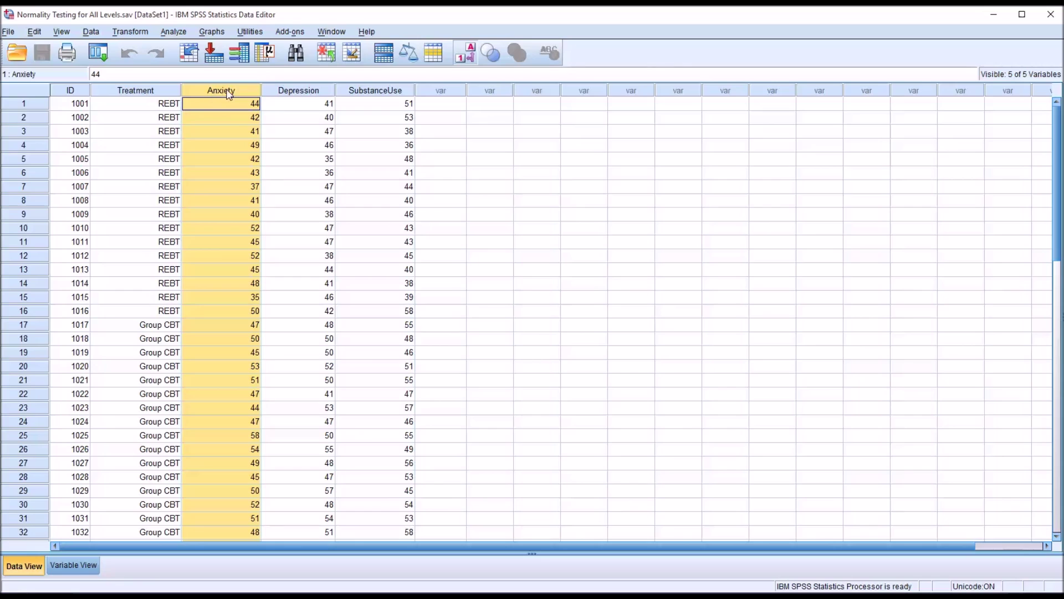
click(291, 93)
click(355, 91)
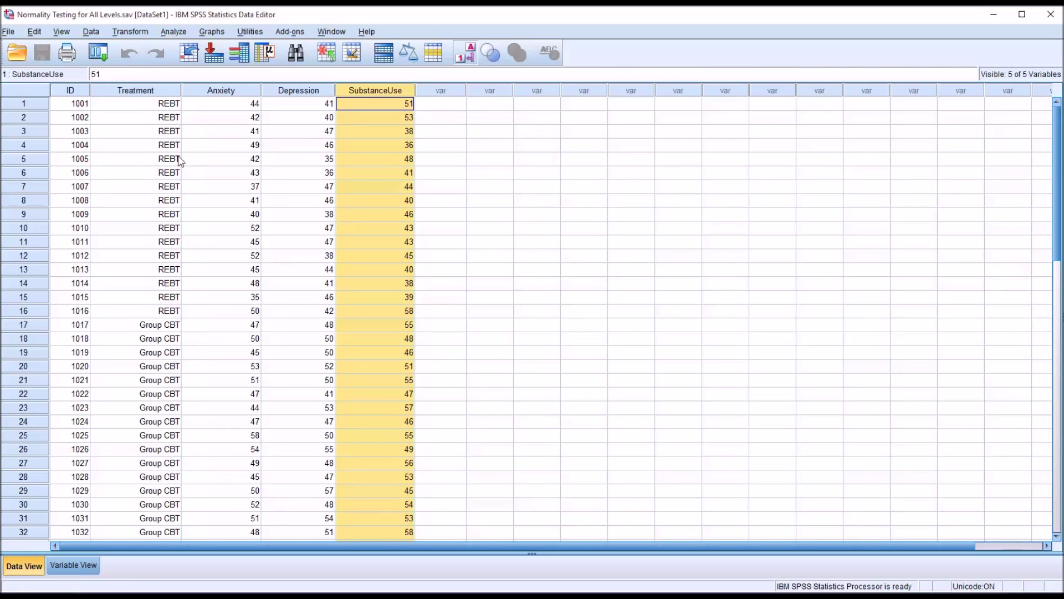
click(138, 107)
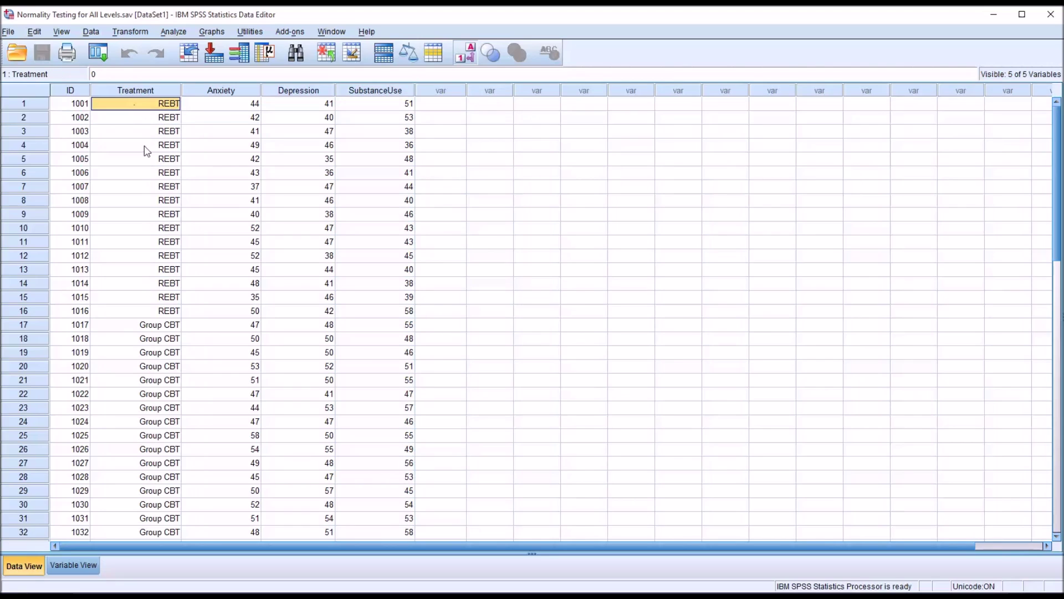
click(146, 327)
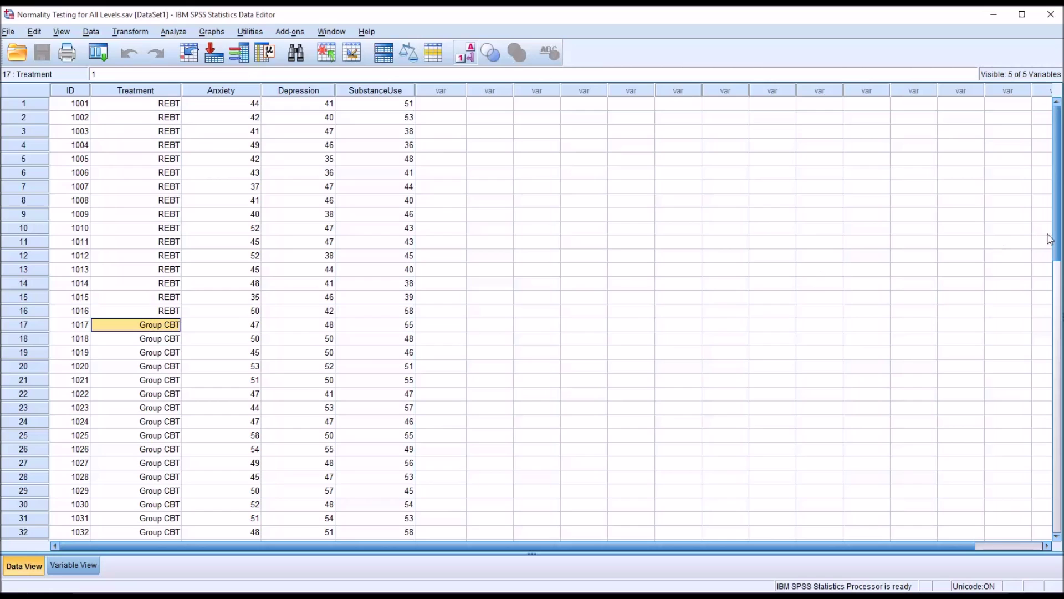
scroll(1049, 239, down, 5)
scroll(1031, 222, up, 5)
click(91, 32)
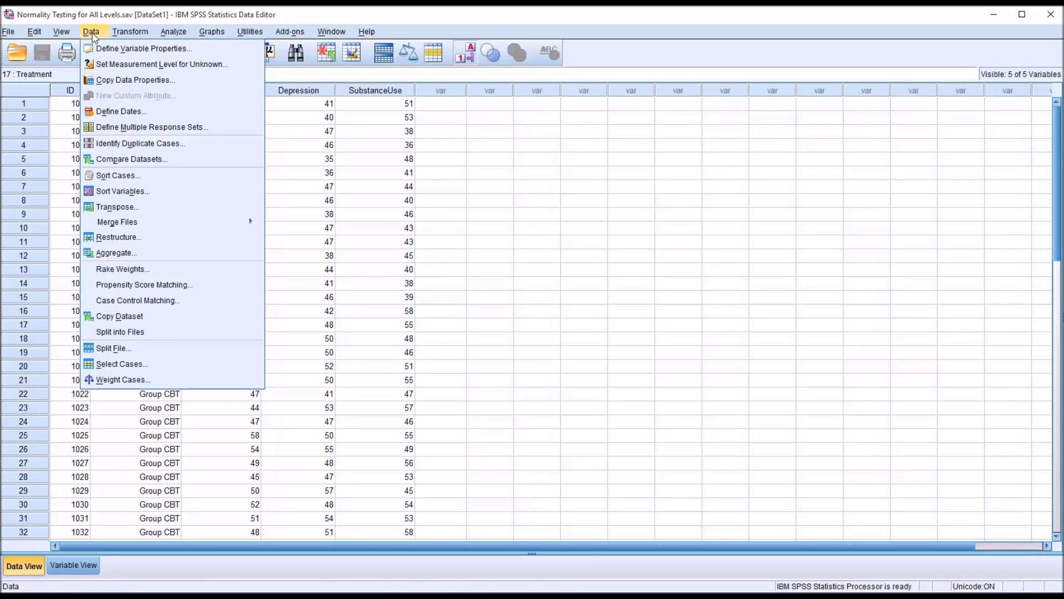
Set Split File to Organize output by groups, based on Treatment
click(122, 350)
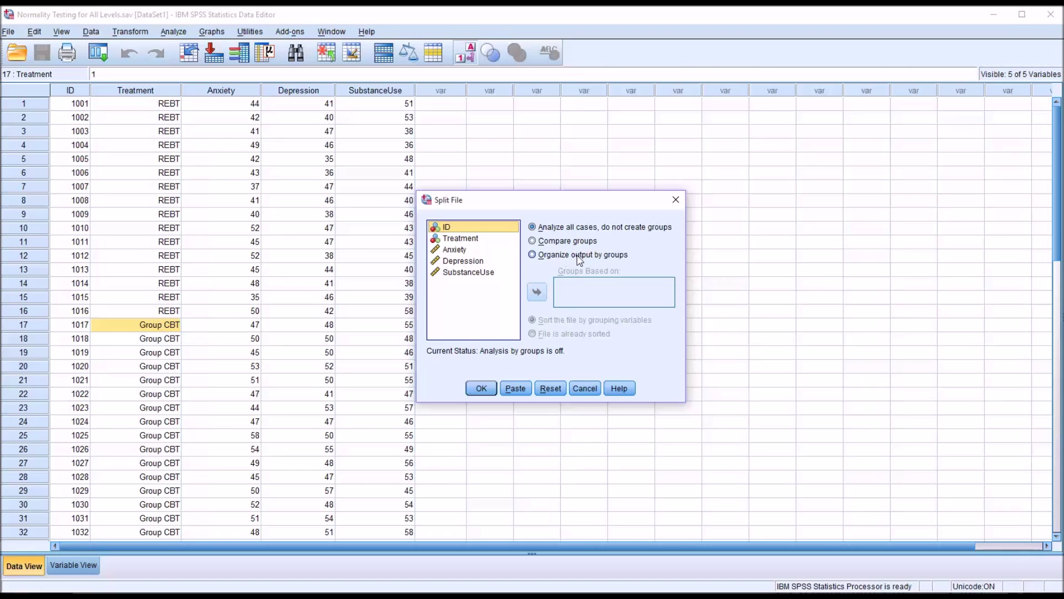
click(533, 256)
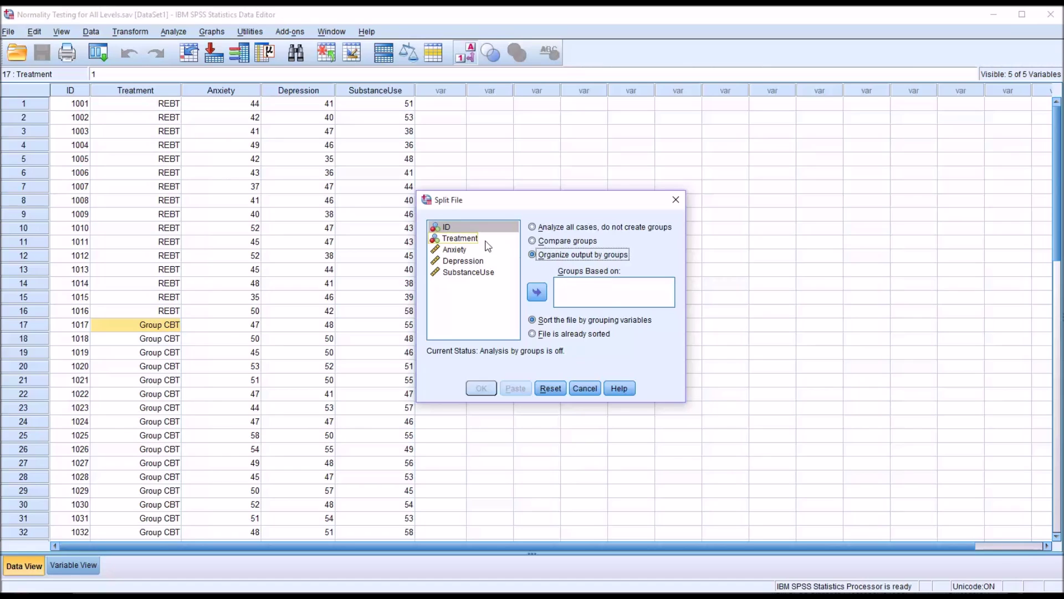
drag(468, 243, 582, 291)
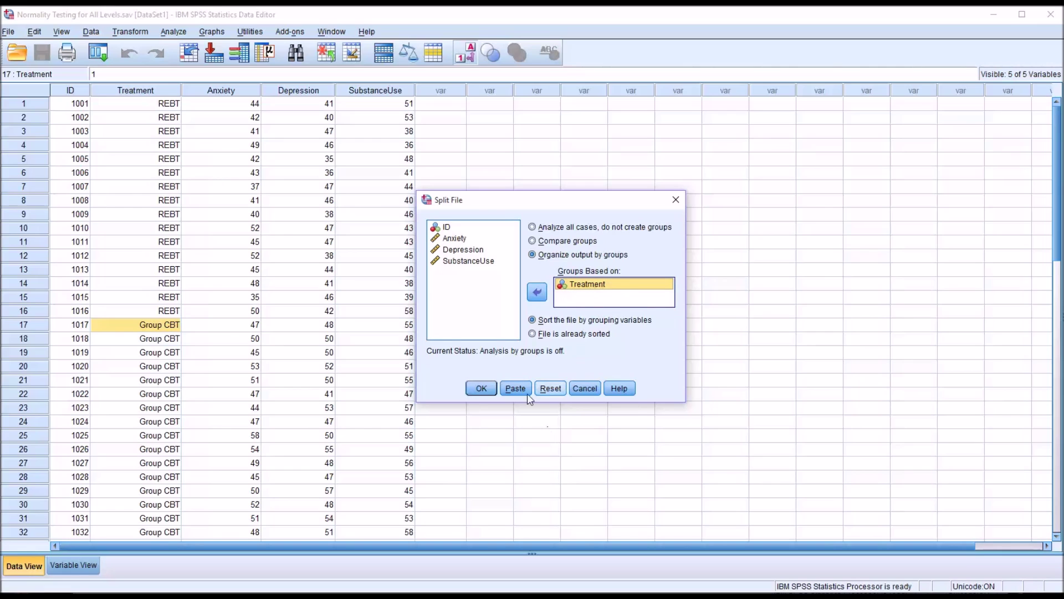
click(480, 388)
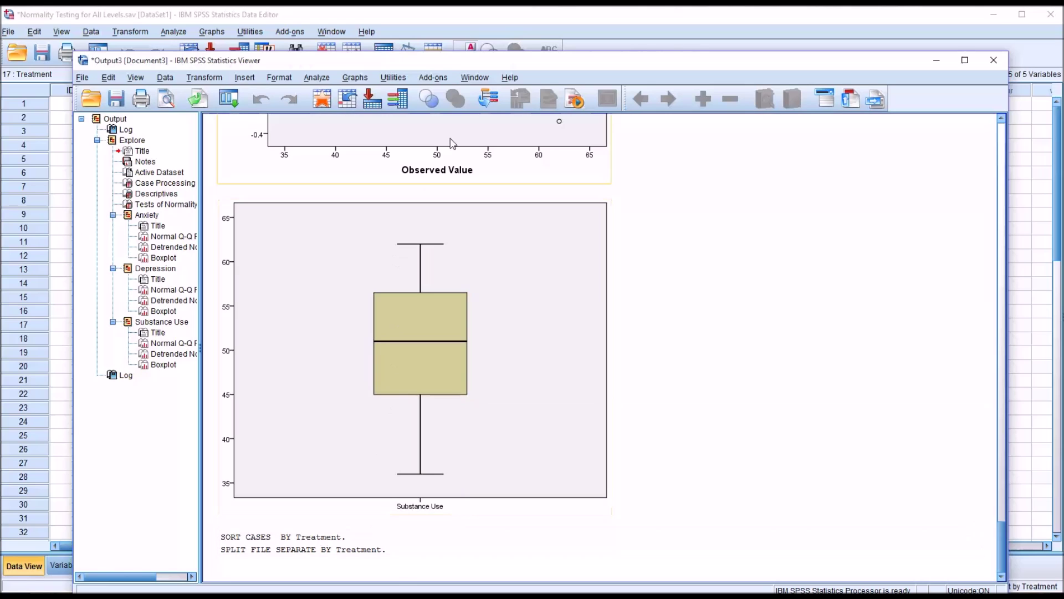
Rerun Explore on the three scores with normality plots and tests, now per Treatment group
click(450, 26)
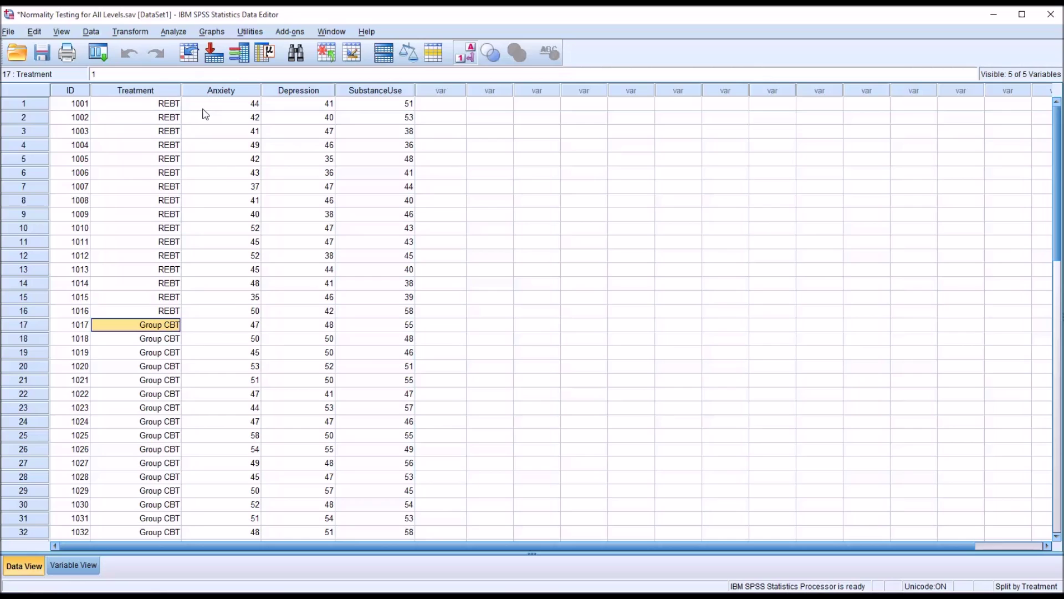
click(172, 34)
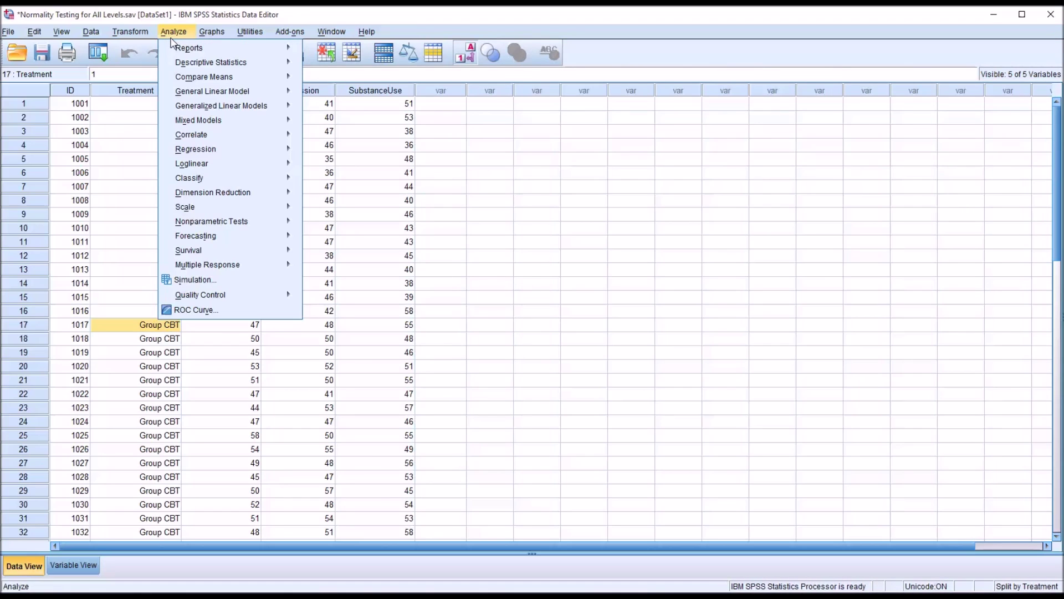
mouse_move(195, 65)
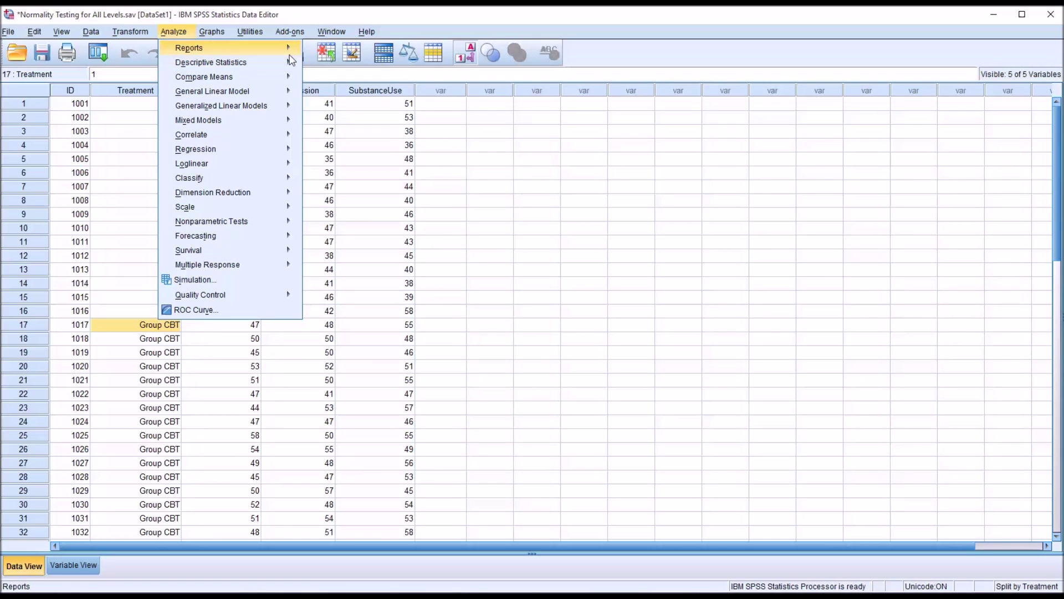
click(332, 96)
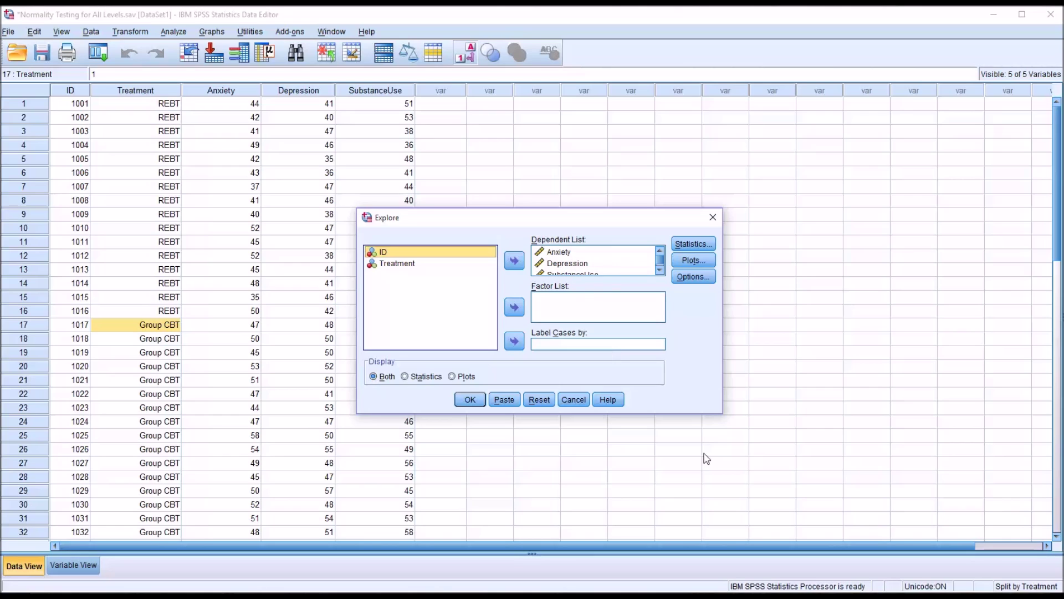
click(686, 262)
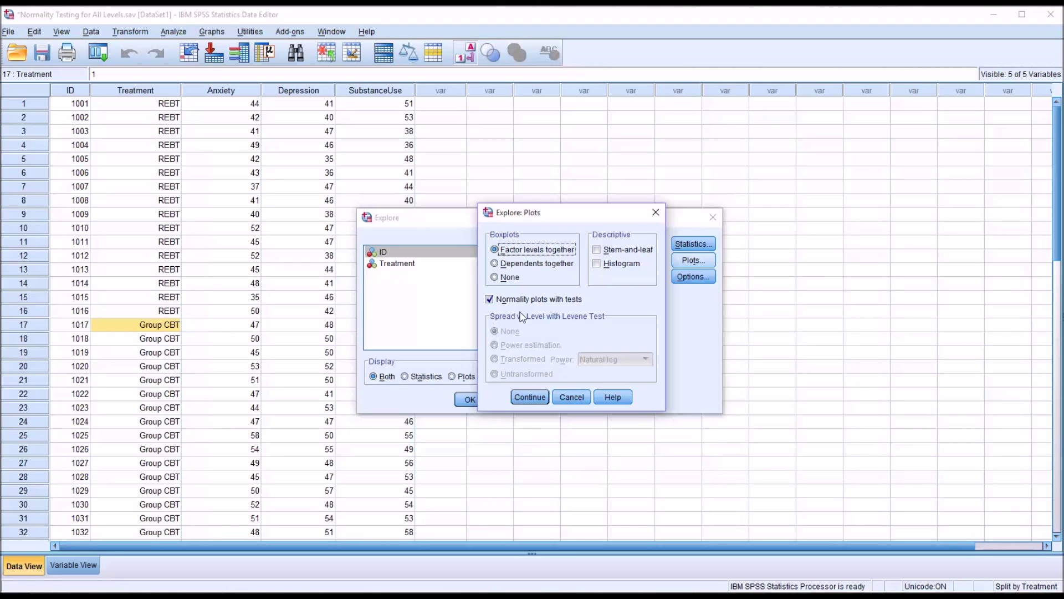
click(537, 395)
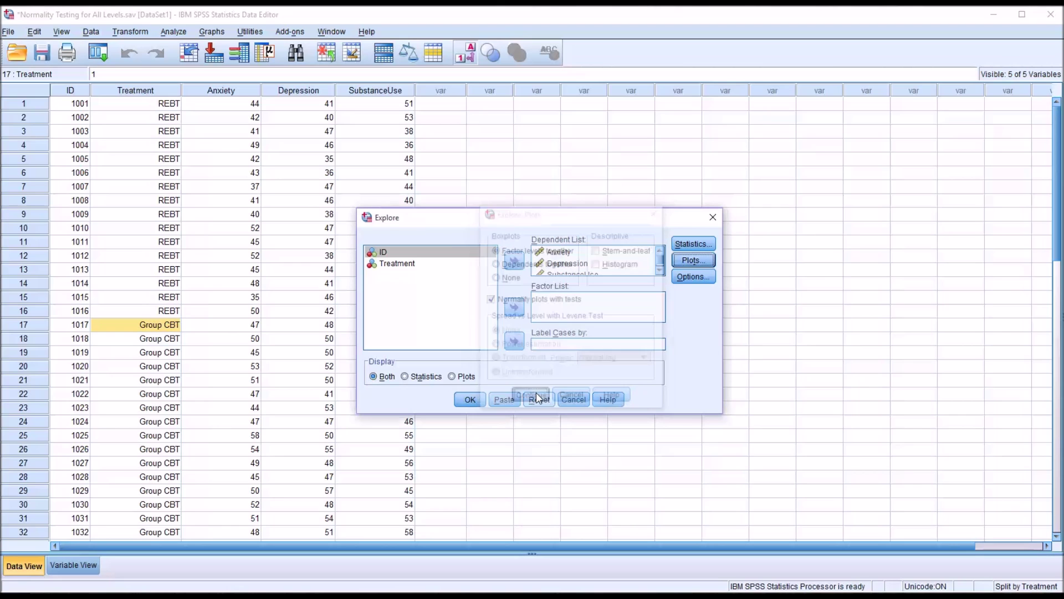
click(475, 399)
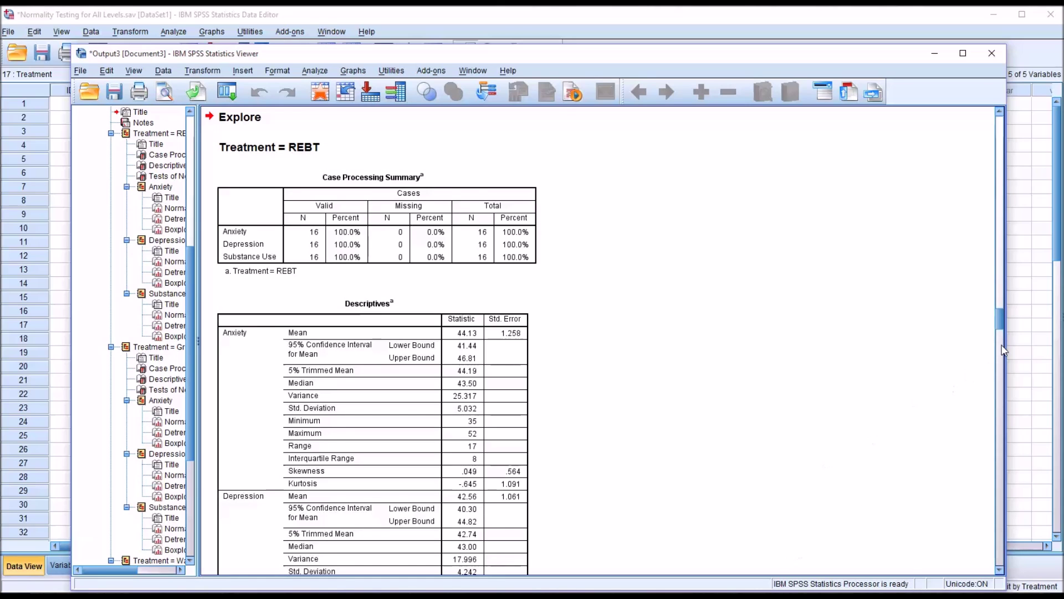
drag(999, 327, 999, 344)
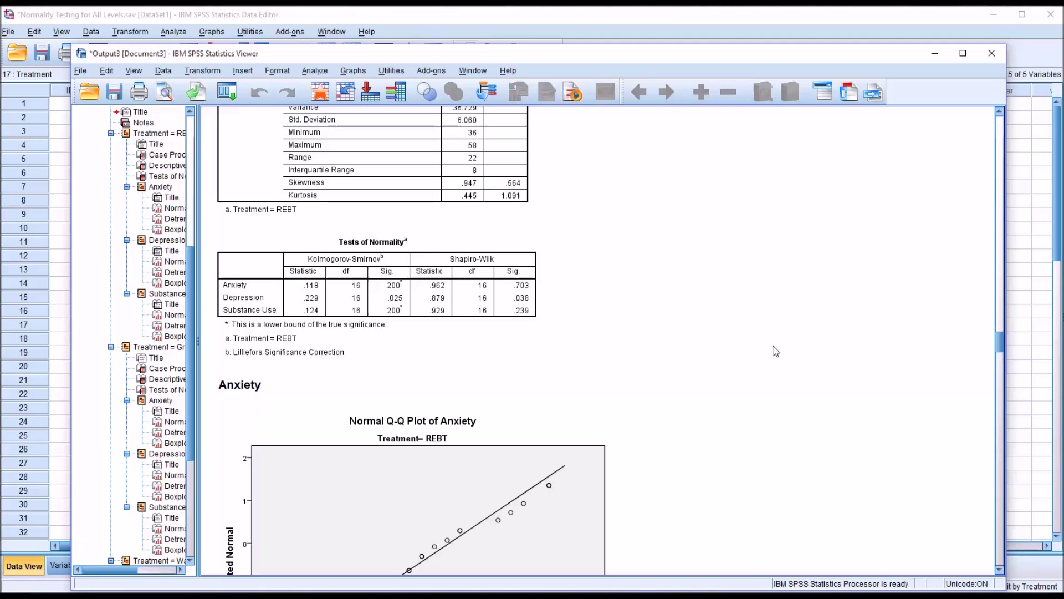
drag(996, 346, 1001, 350)
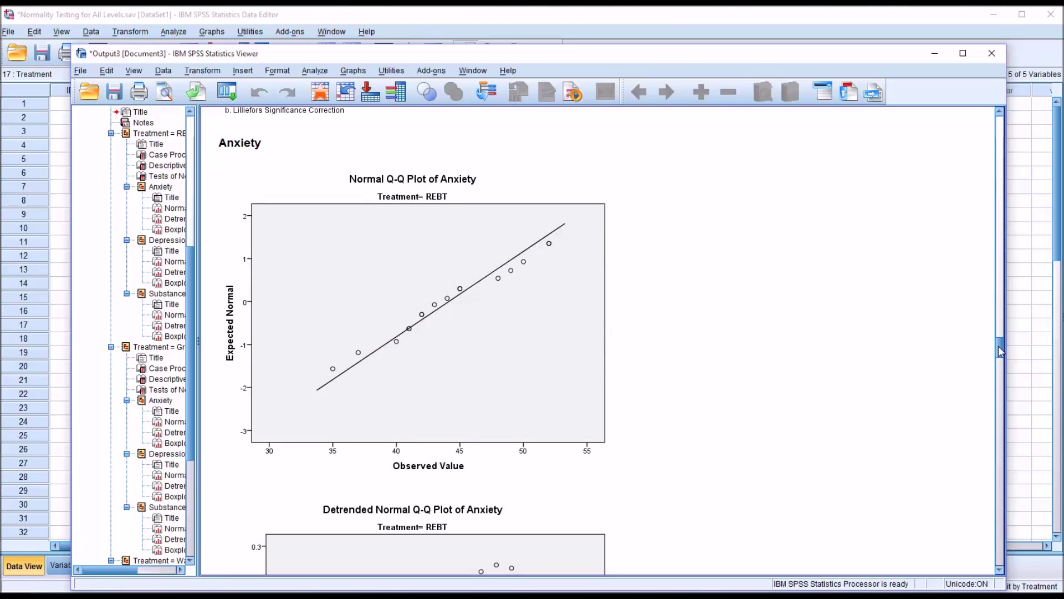
click(465, 246)
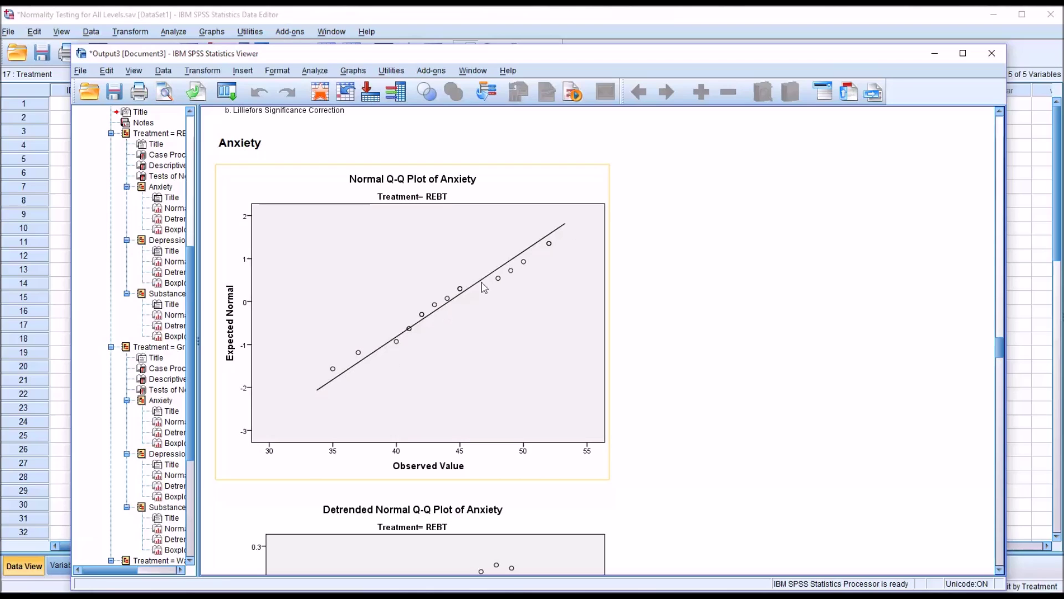
click(625, 335)
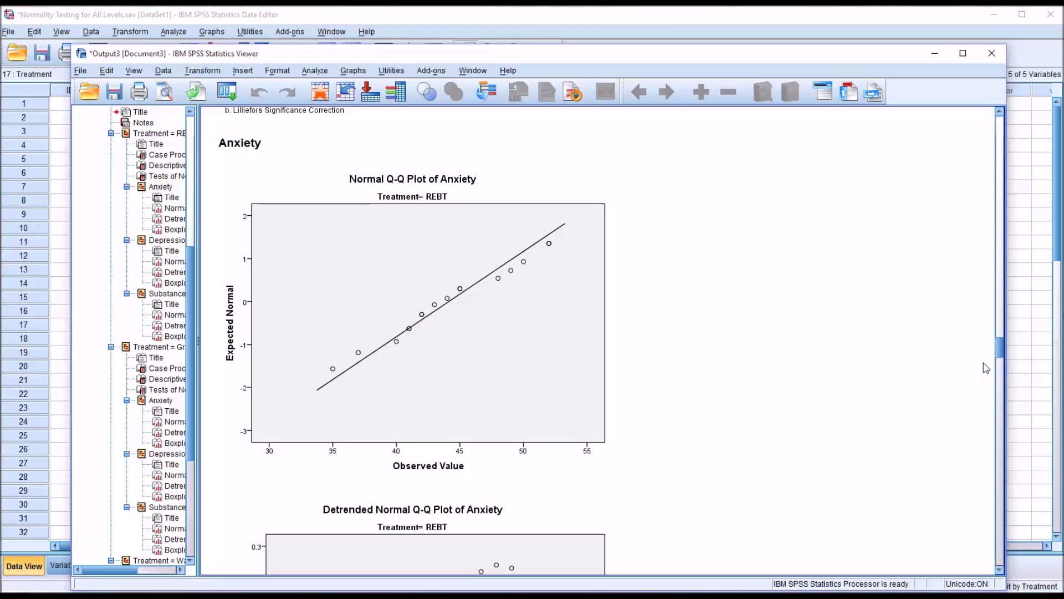
drag(1000, 358, 1000, 367)
scroll(998, 380, down, 5)
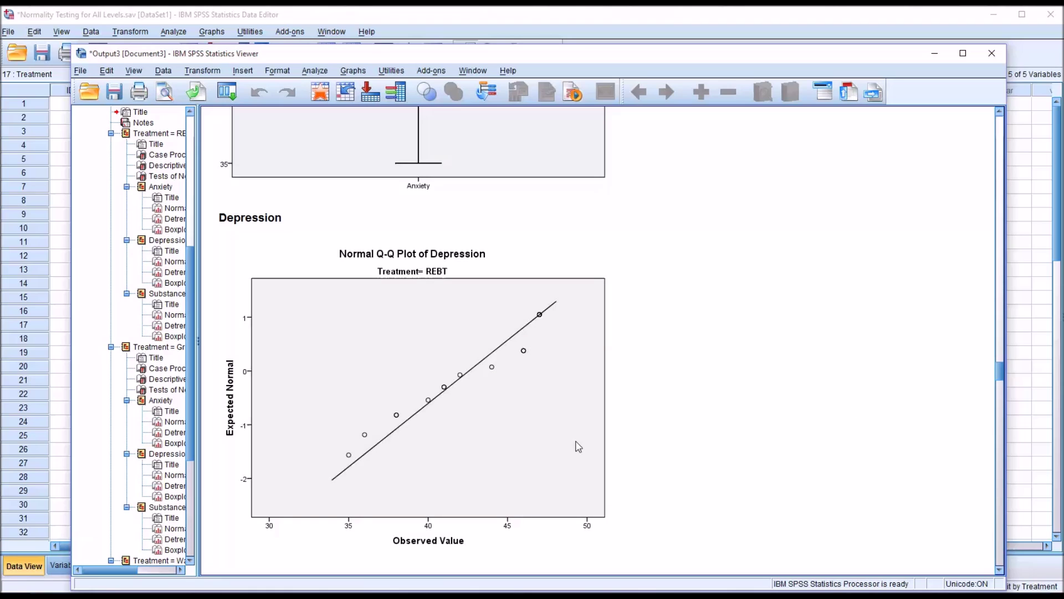
drag(1003, 375, 998, 414)
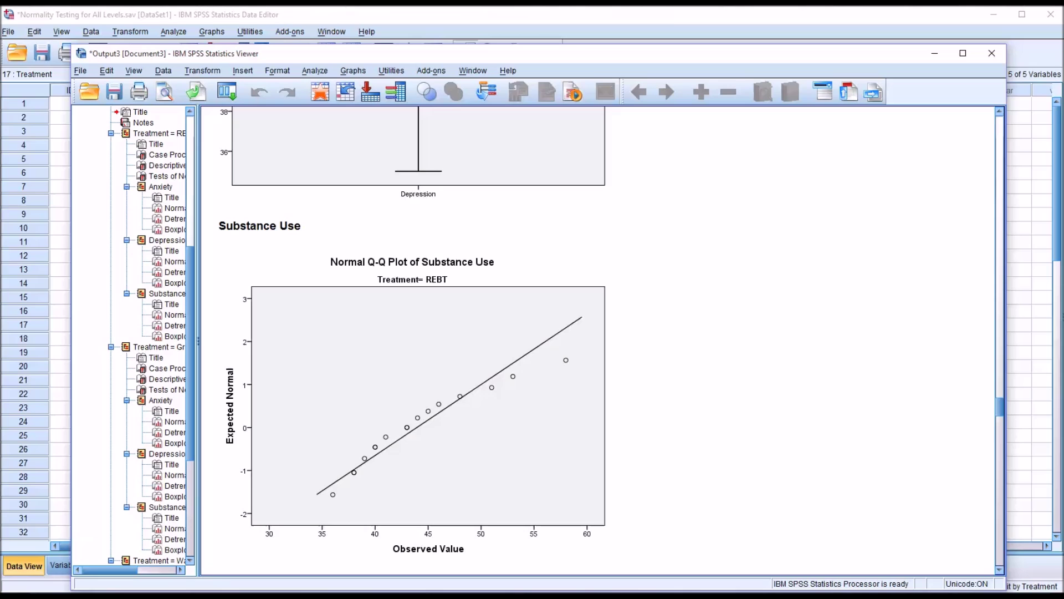
drag(999, 411, 999, 453)
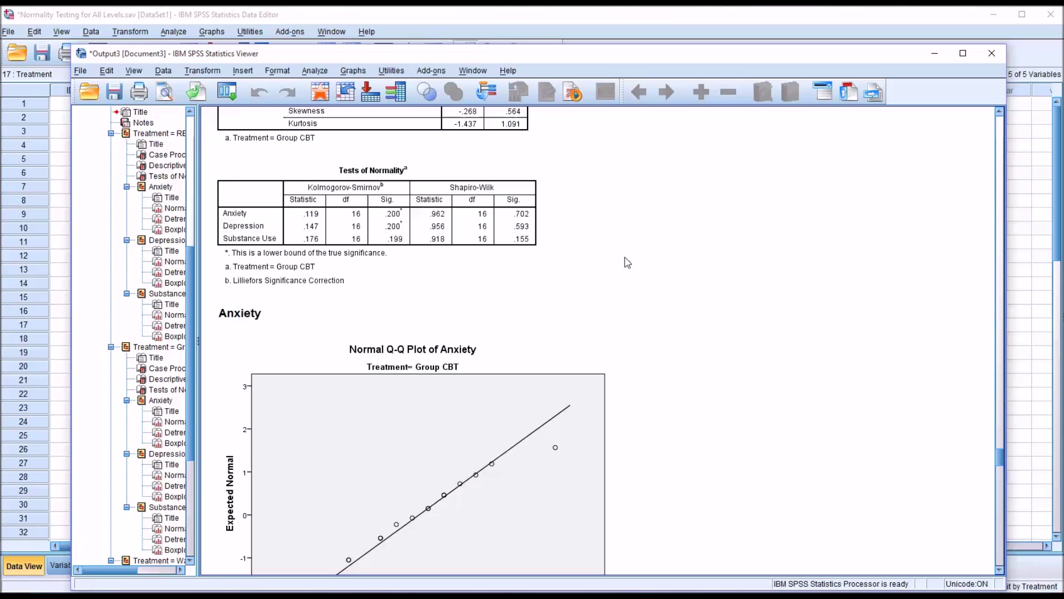
Scroll through the Group CBT and Waiting List output, including the Waiting List Tests of Normality table
drag(999, 450, 998, 521)
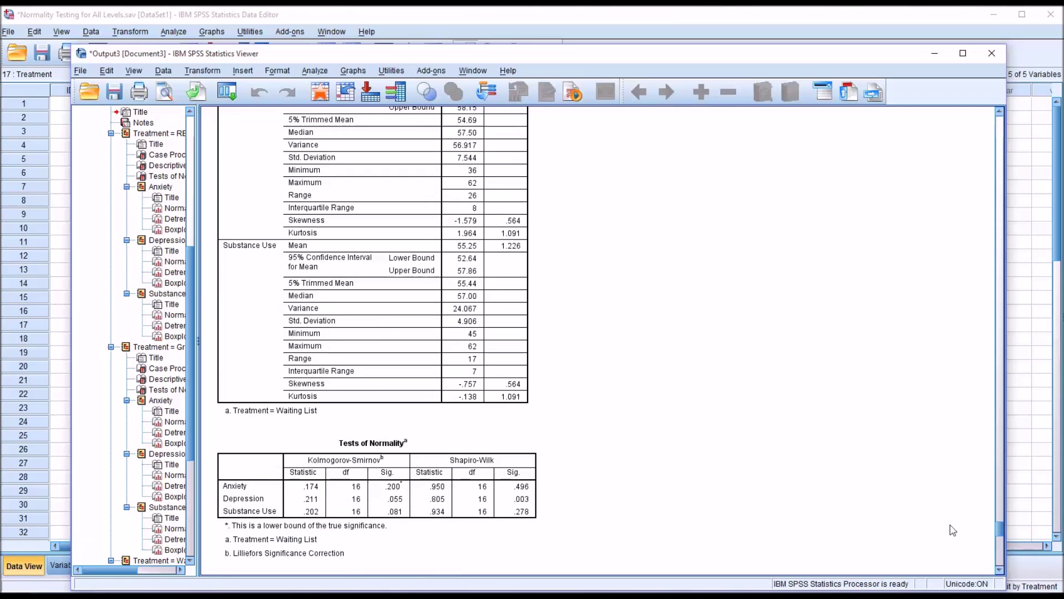
click(482, 511)
drag(999, 527, 1000, 551)
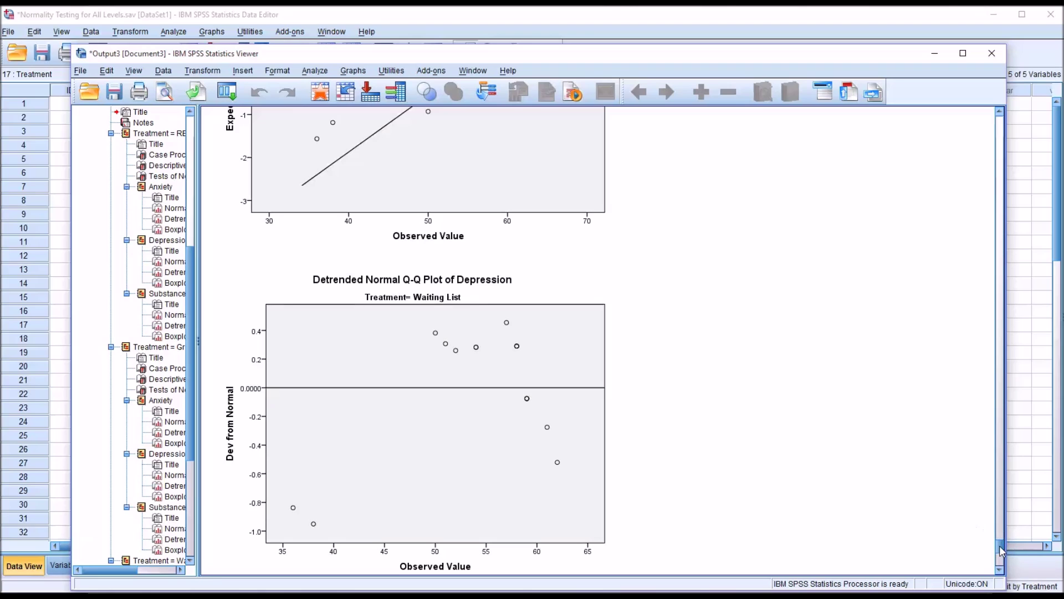
mouse_move(1005, 547)
mouse_down()
mouse_move(999, 561)
mouse_move(1000, 548)
mouse_up()
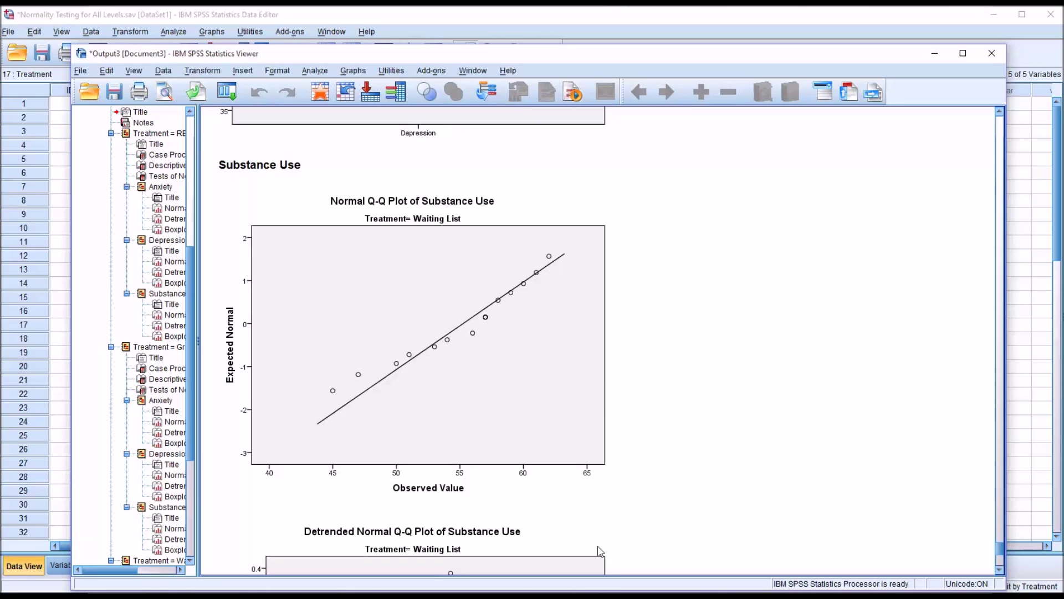
click(456, 22)
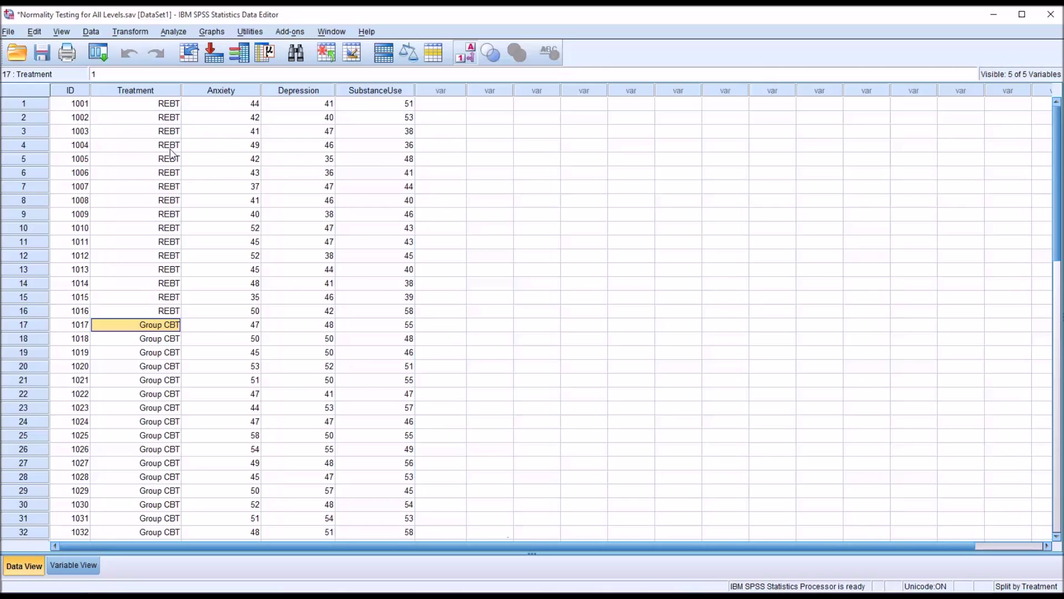
Set Split File back to Analyze all cases, do not create groups
click(91, 34)
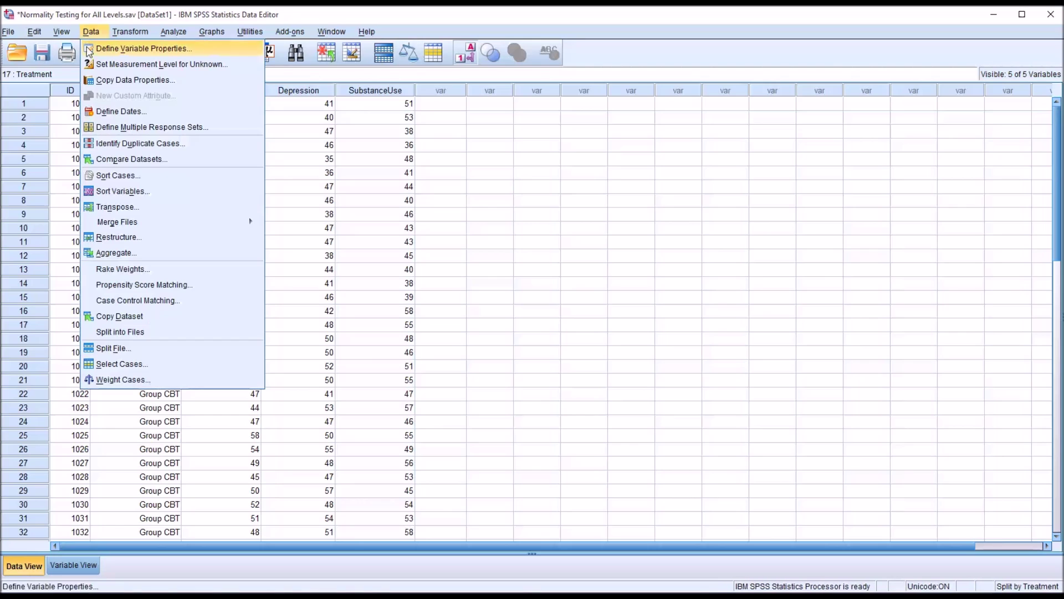
click(121, 348)
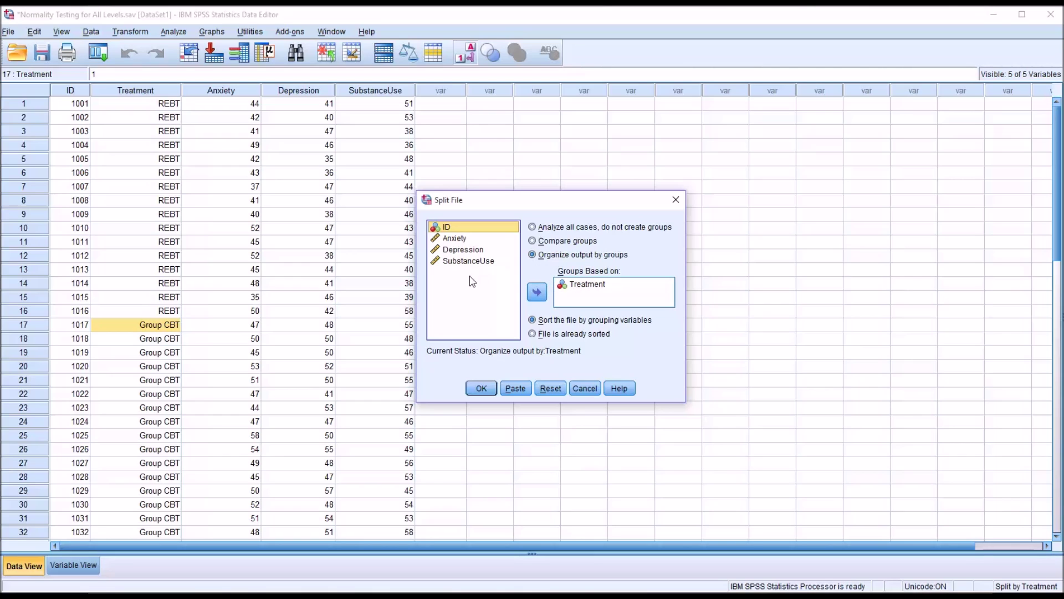
click(536, 227)
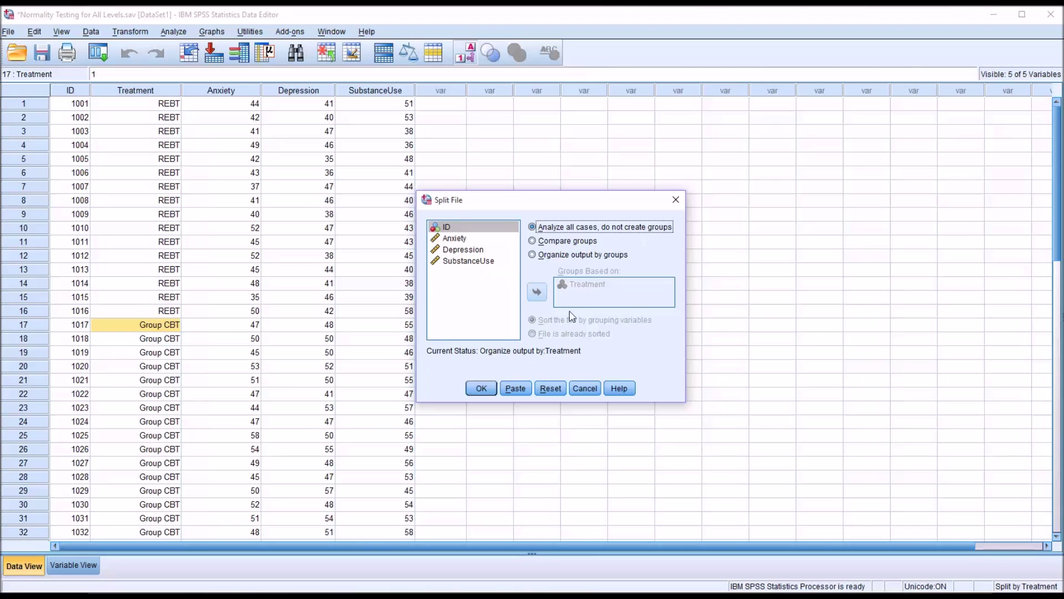
click(481, 388)
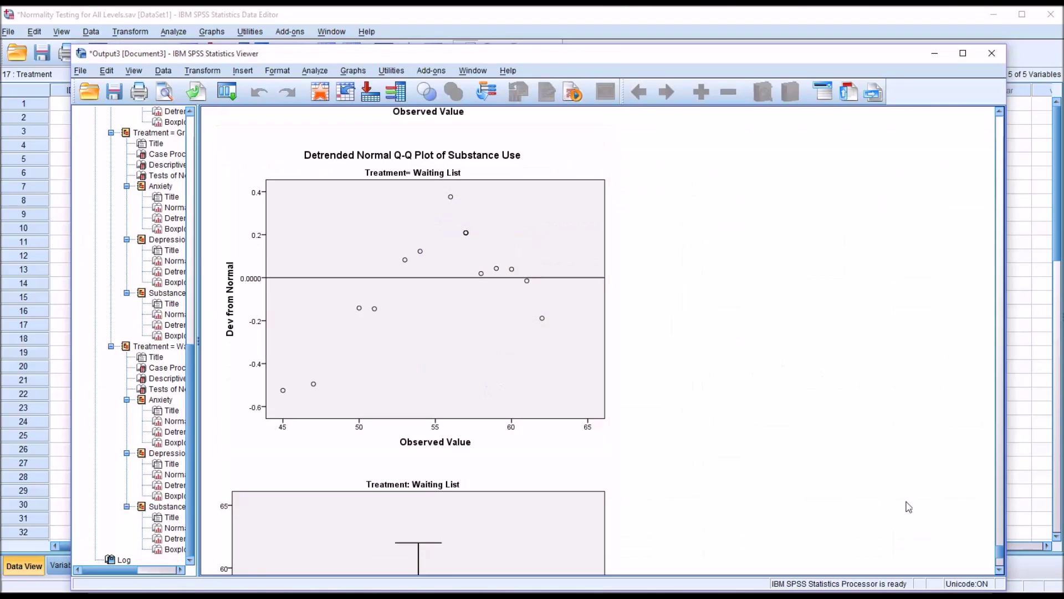
scroll(1001, 553, down, 5)
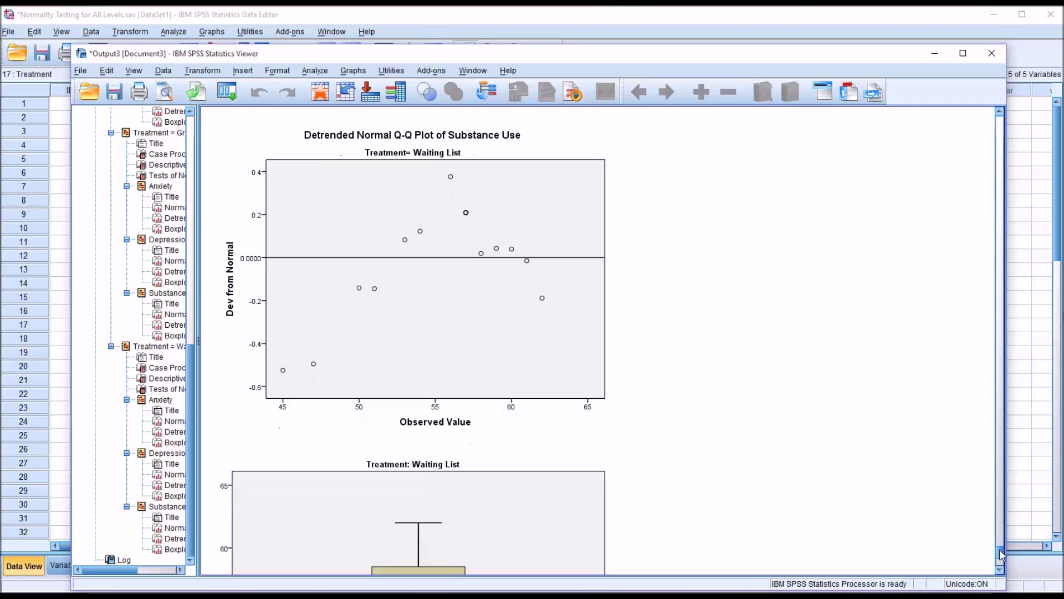